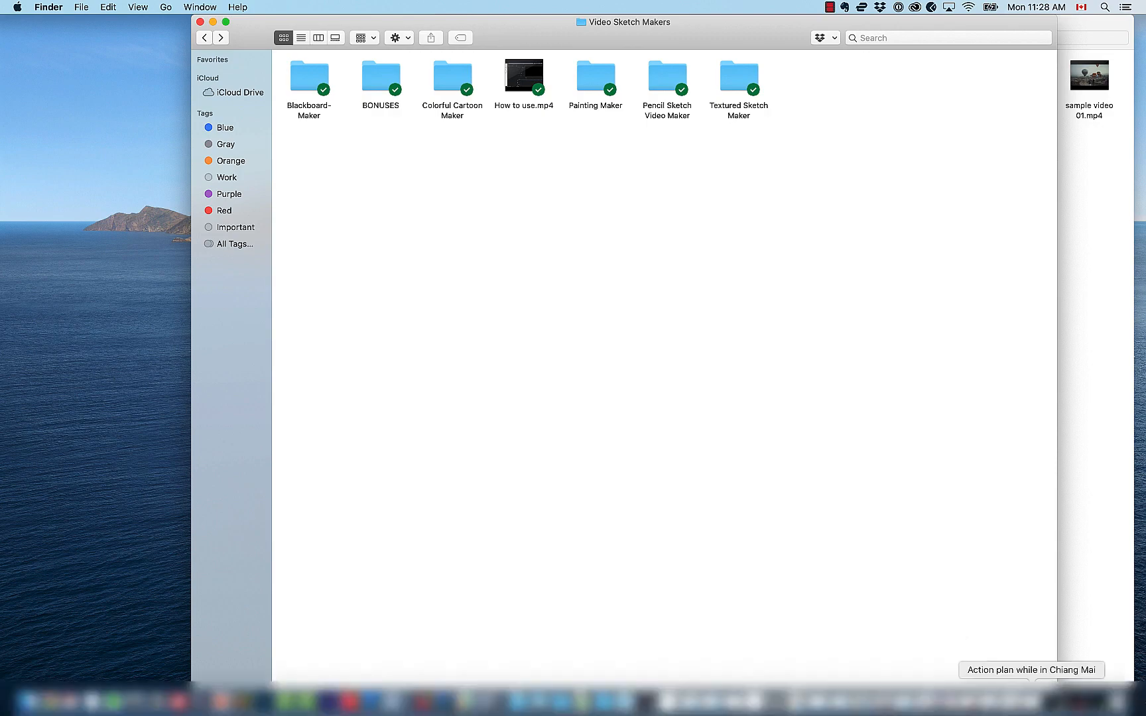
# Switch to the HitFilm application and reposition its untitled project window on the desktop.
pyautogui.click(1095, 699)
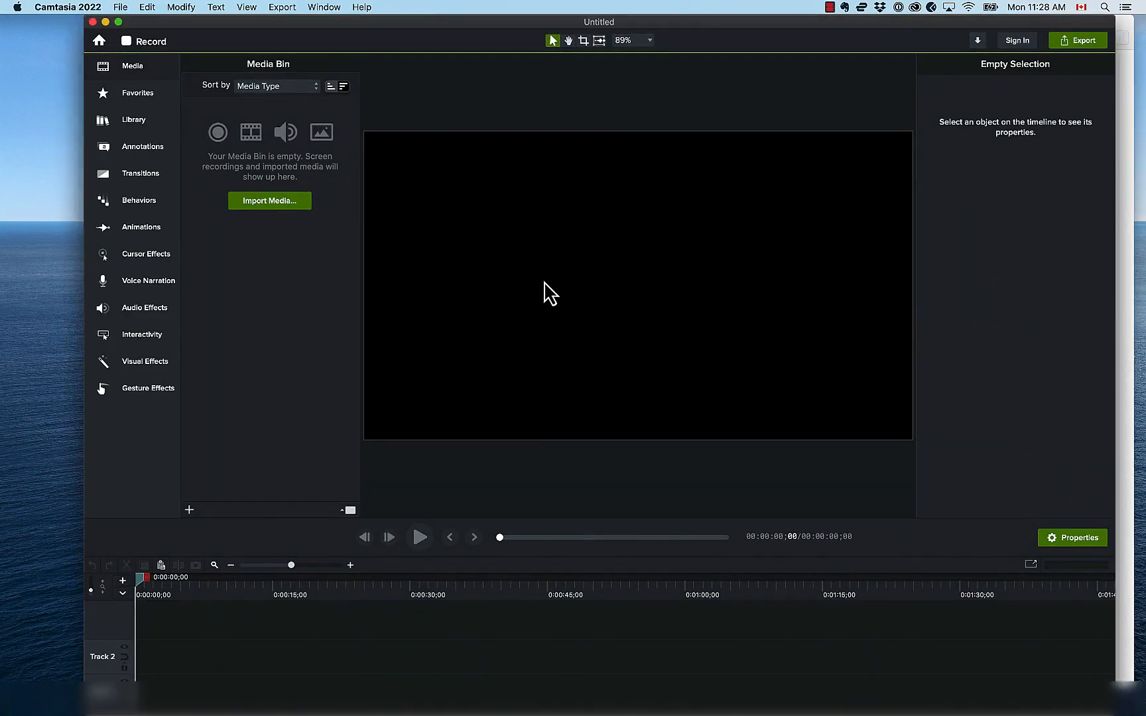
pyautogui.click(106, 22)
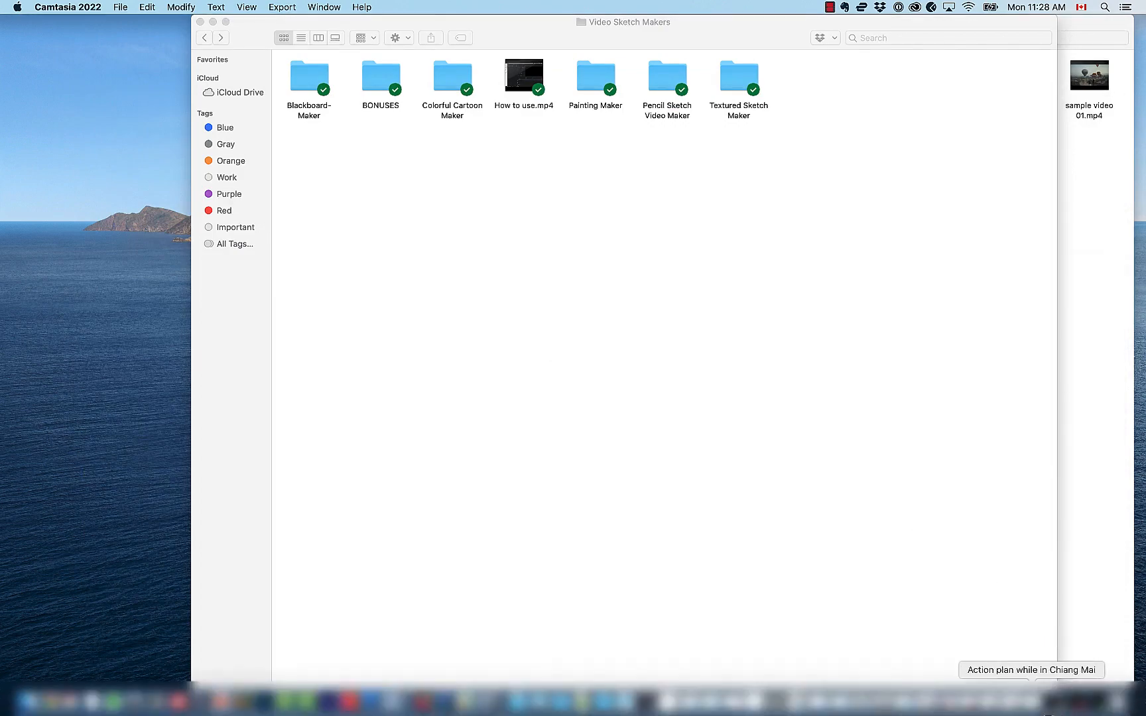
pyautogui.click(1067, 699)
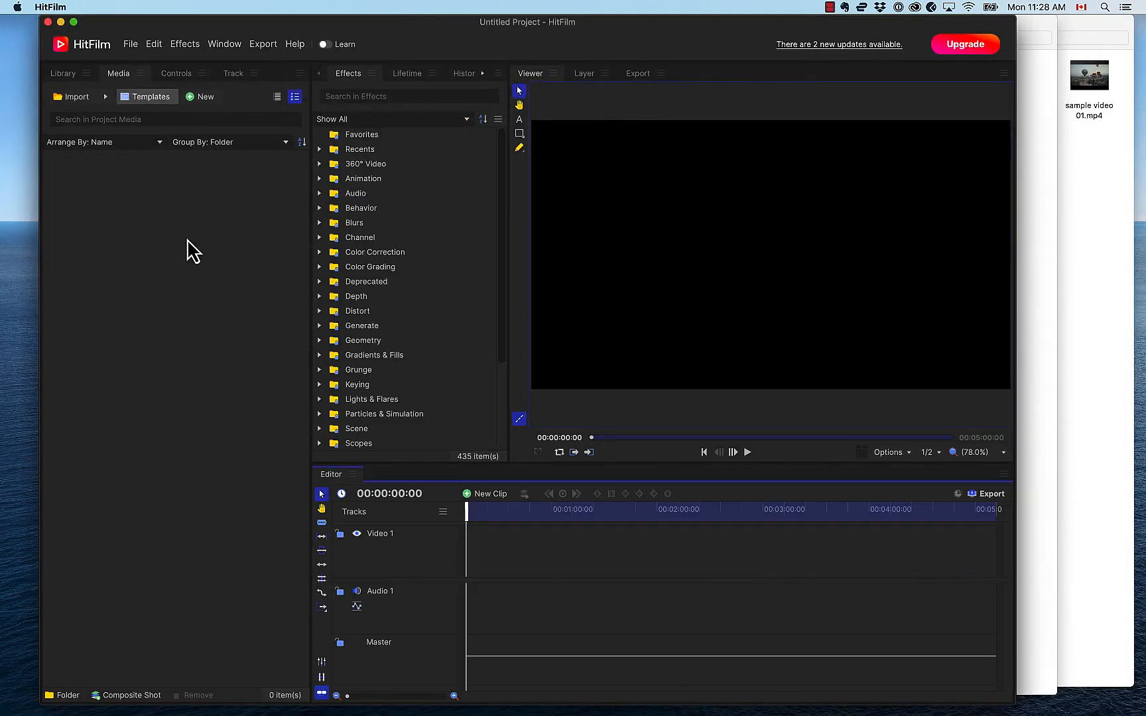
pyautogui.moveTo(696, 40); pyautogui.dragTo(676, 40)
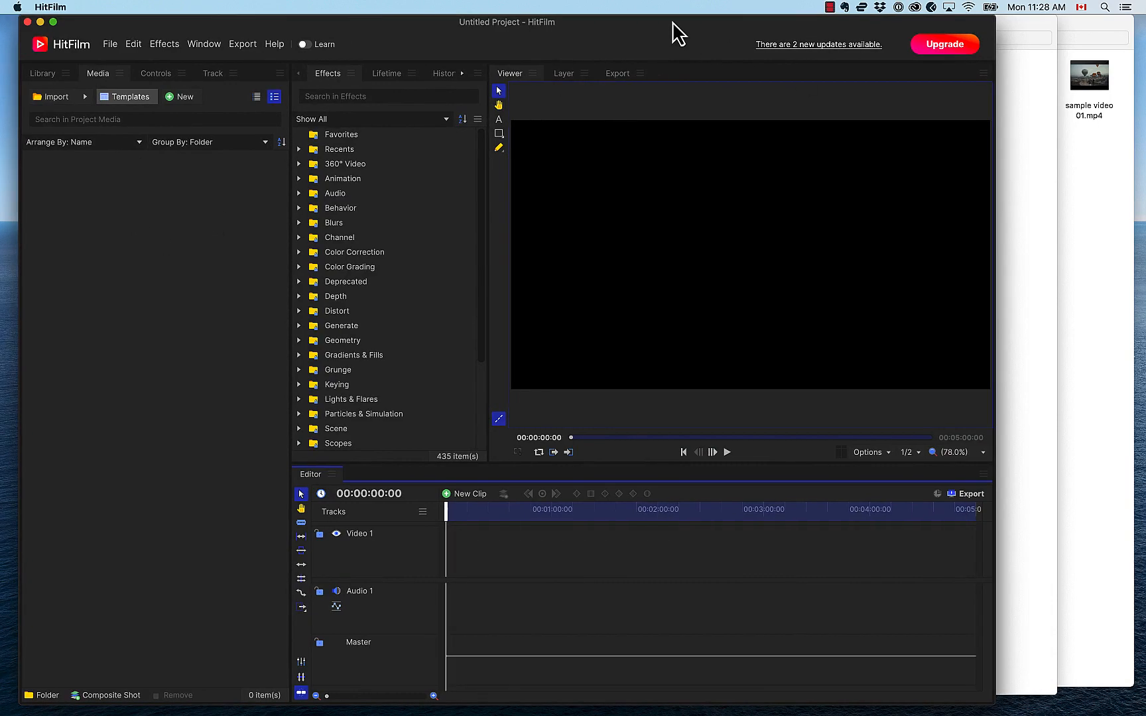
# Open the Pencil Sketch Video Maker.hfp project from the Pencil Sketch Video Maker folder with HitFilm.
pyautogui.click(1028, 22)
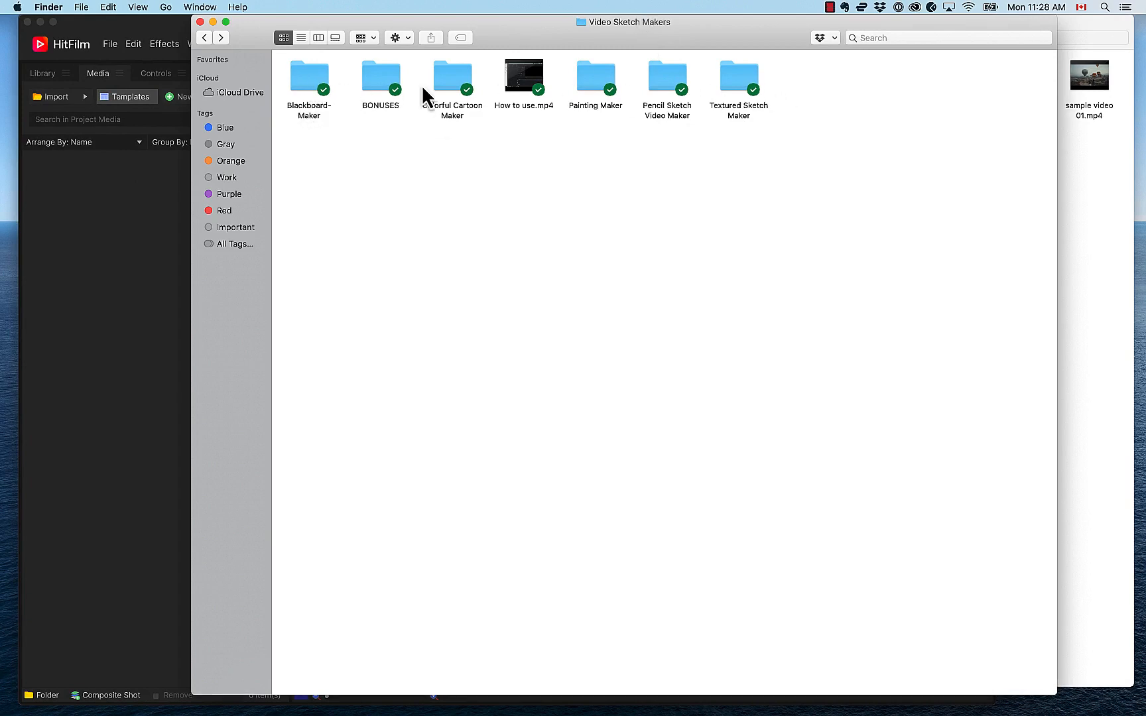
pyautogui.doubleClick(665, 76)
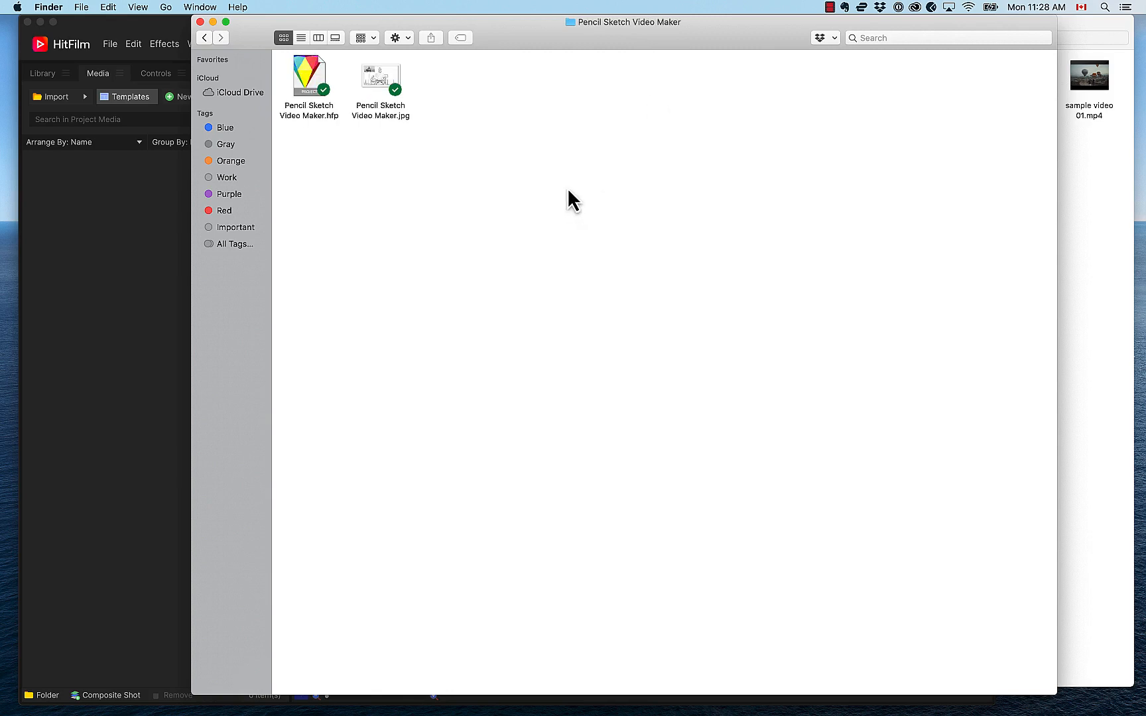
pyautogui.click(307, 70)
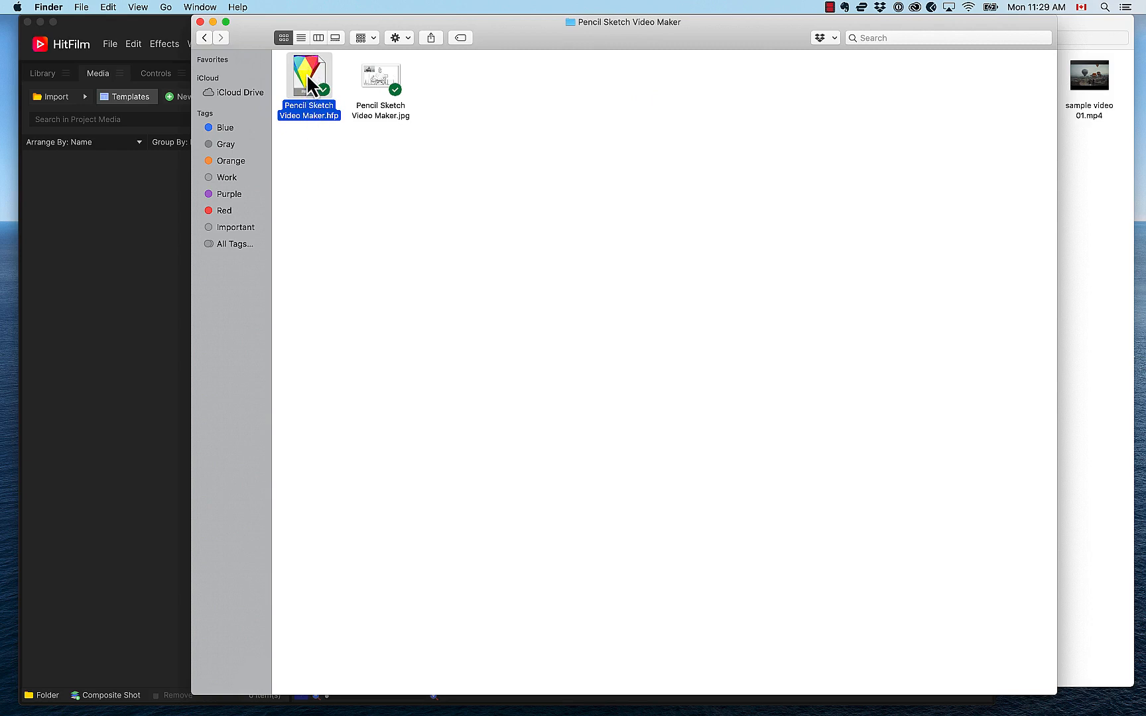
pyautogui.rightClick(308, 73)
pyautogui.moveTo(342, 97)
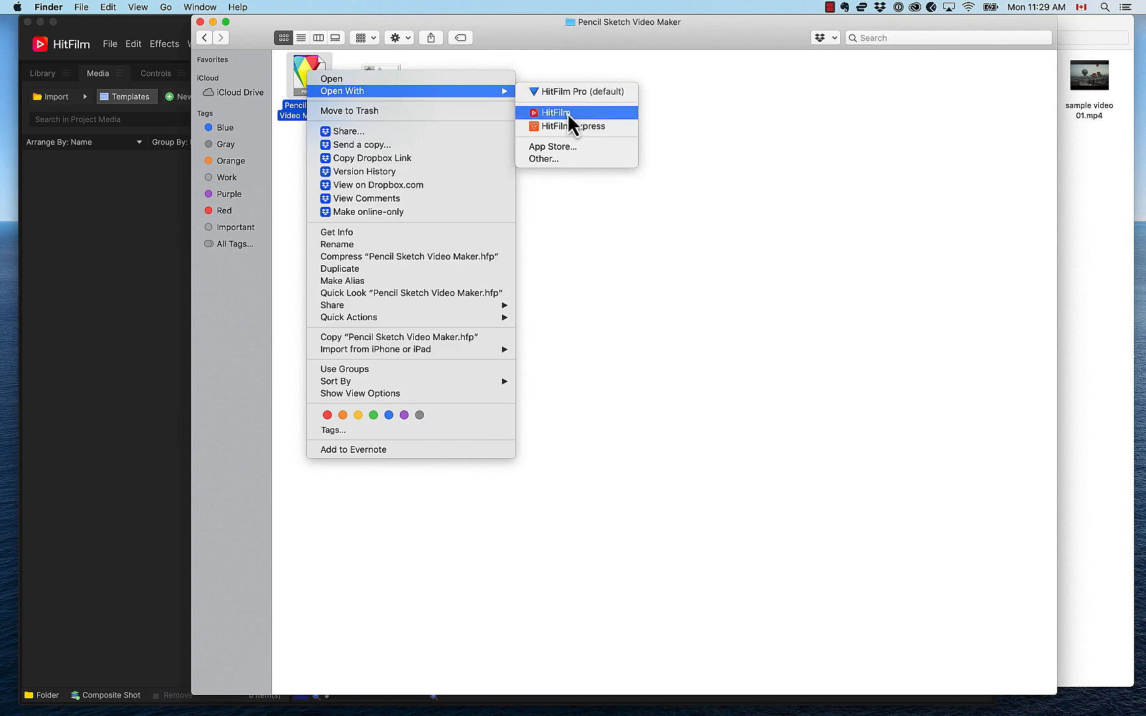
pyautogui.click(604, 264)
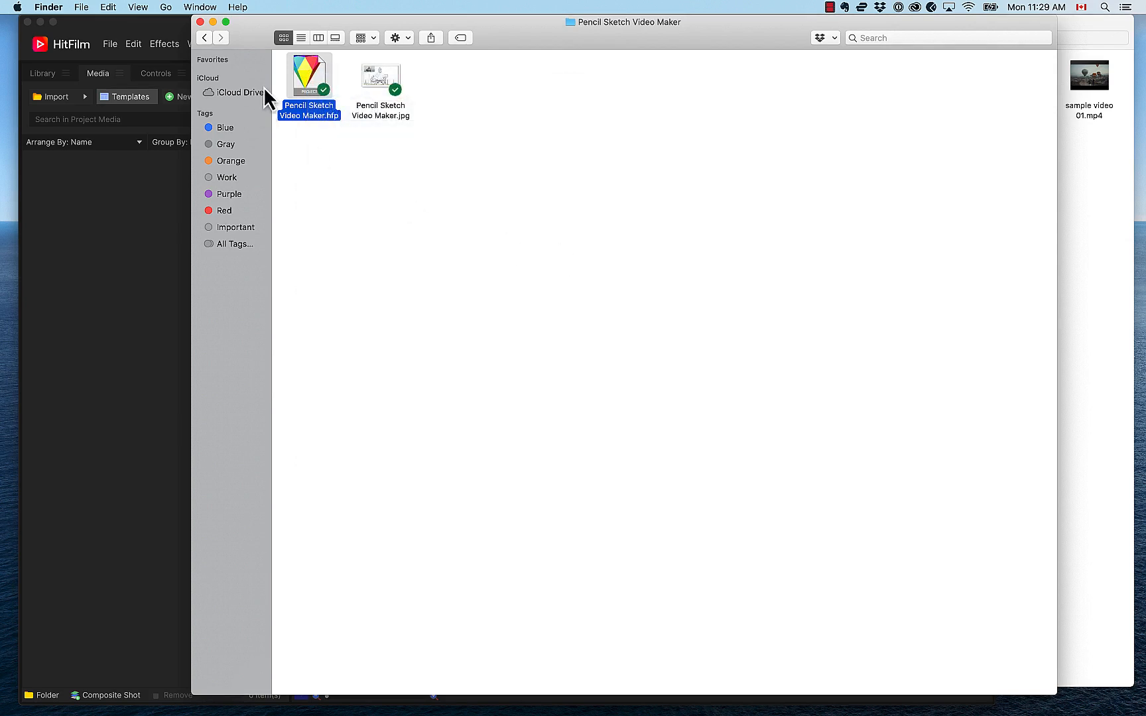
pyautogui.rightClick(316, 81)
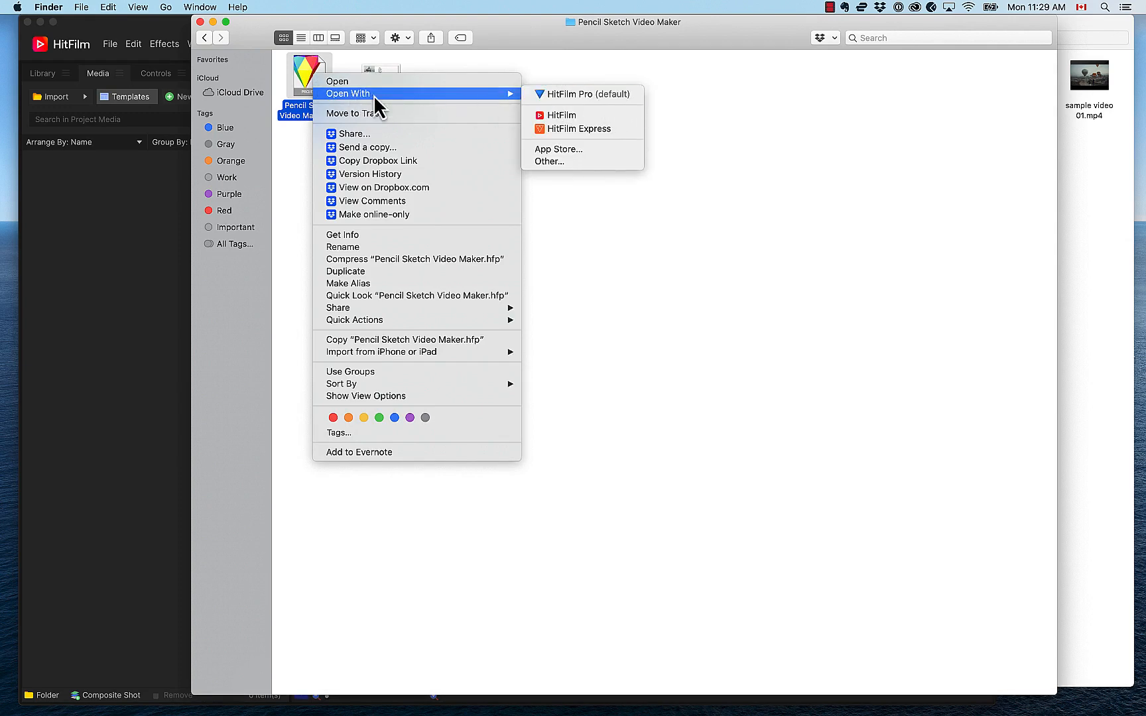
pyautogui.click(563, 115)
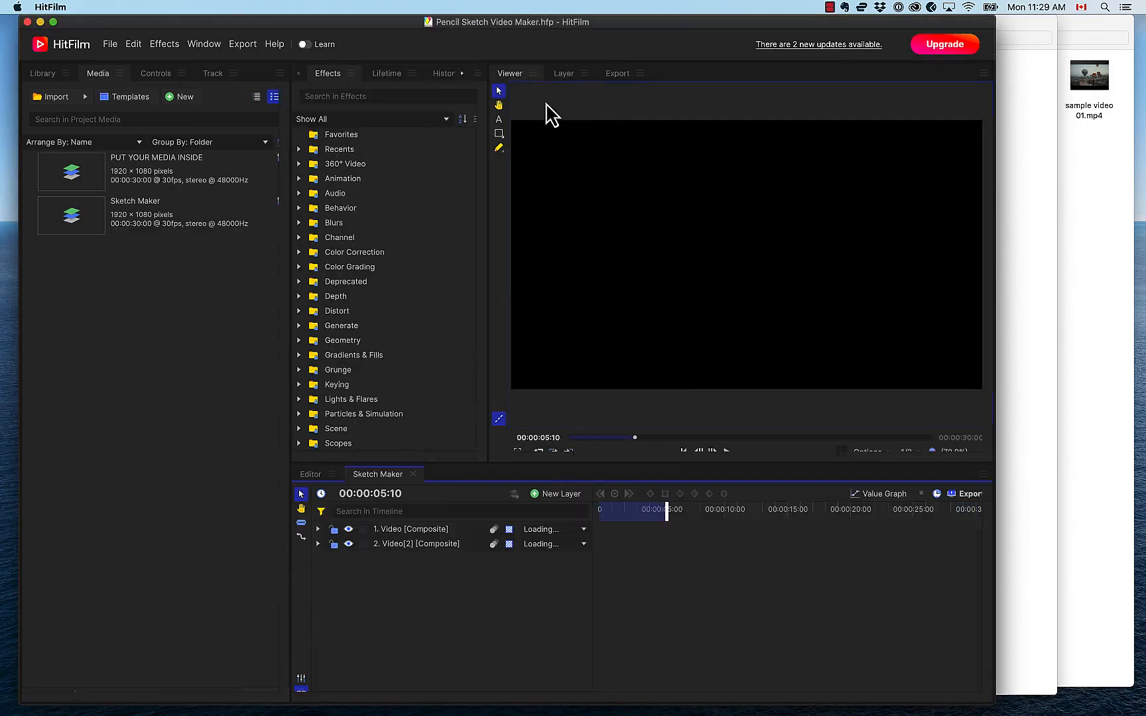
# Import sample video 01.mp4 from the sample images and videos folder and add it to the PUT YOUR MEDIA INSIDE composite shot.
pyautogui.moveTo(582, 27); pyautogui.dragTo(586, 29)
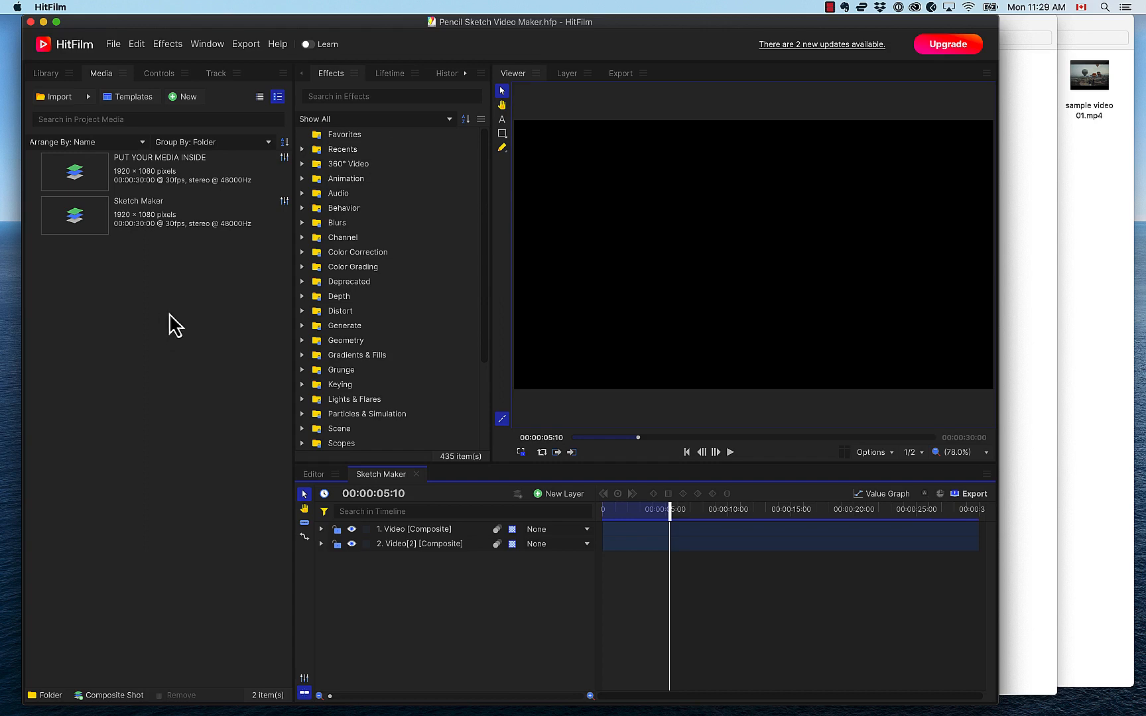
pyautogui.click(1024, 121)
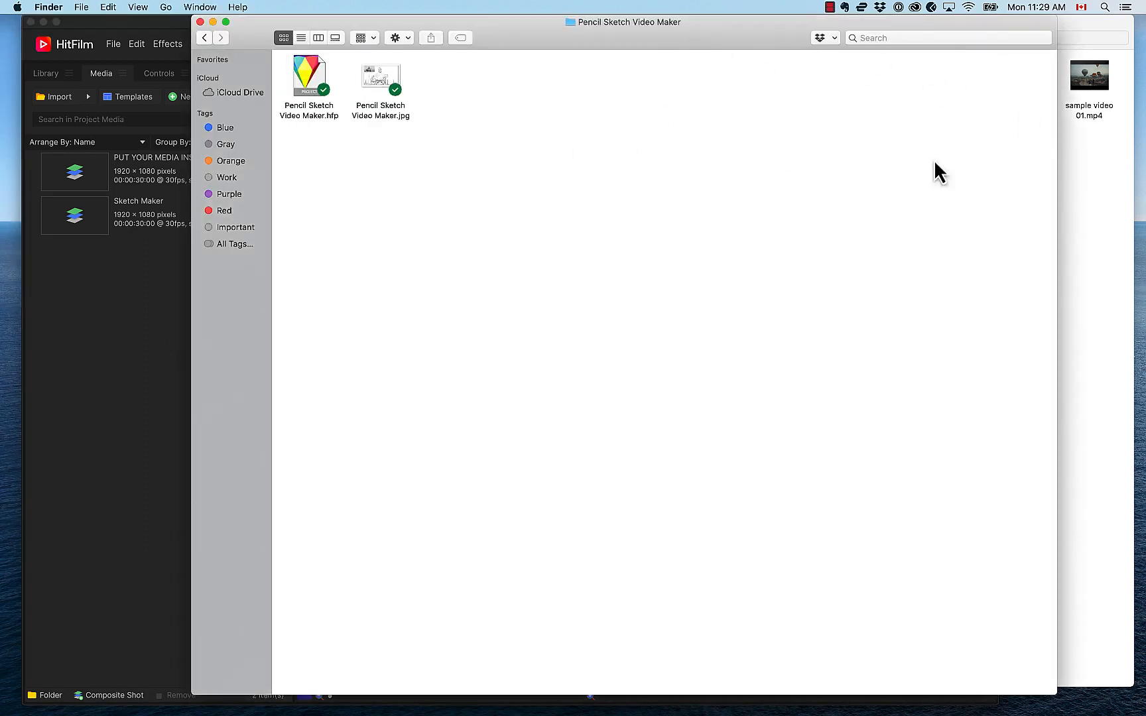
pyautogui.click(1096, 169)
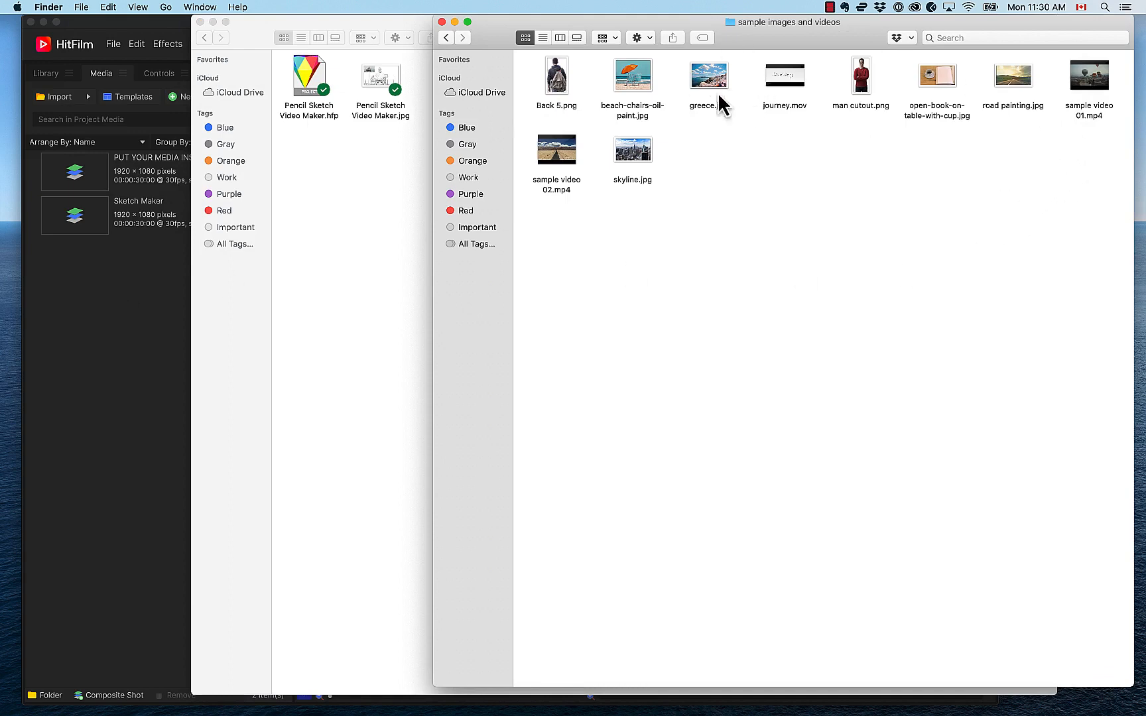
pyautogui.moveTo(1100, 75); pyautogui.dragTo(116, 312)
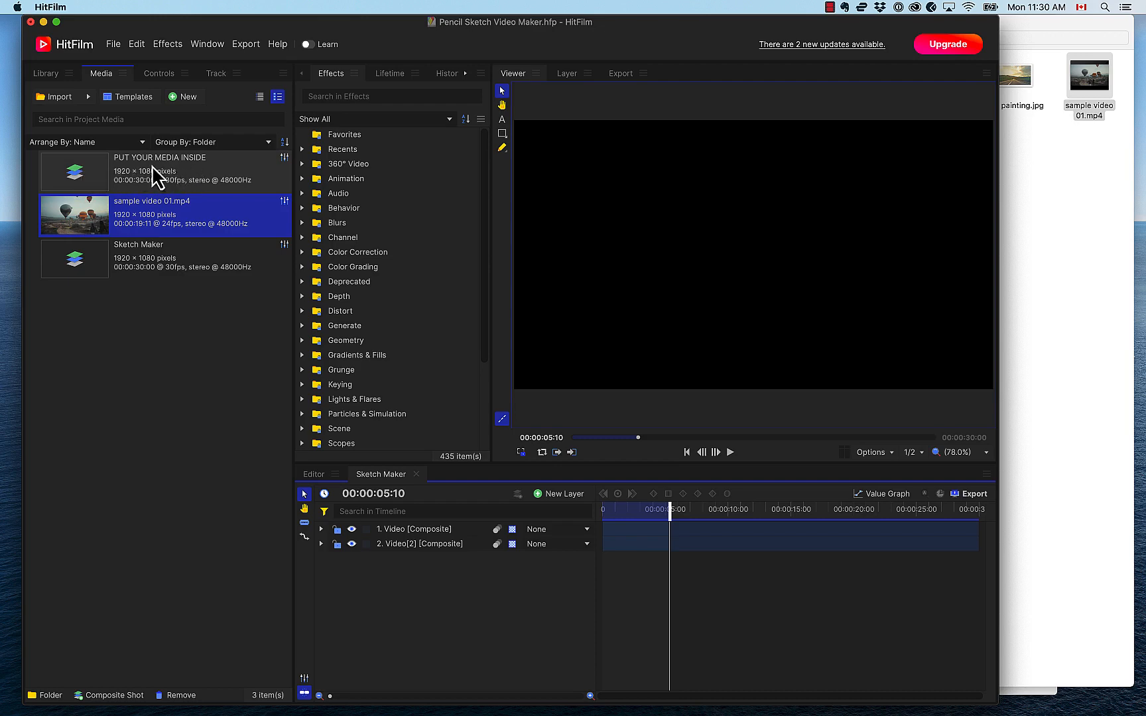
pyautogui.doubleClick(90, 178)
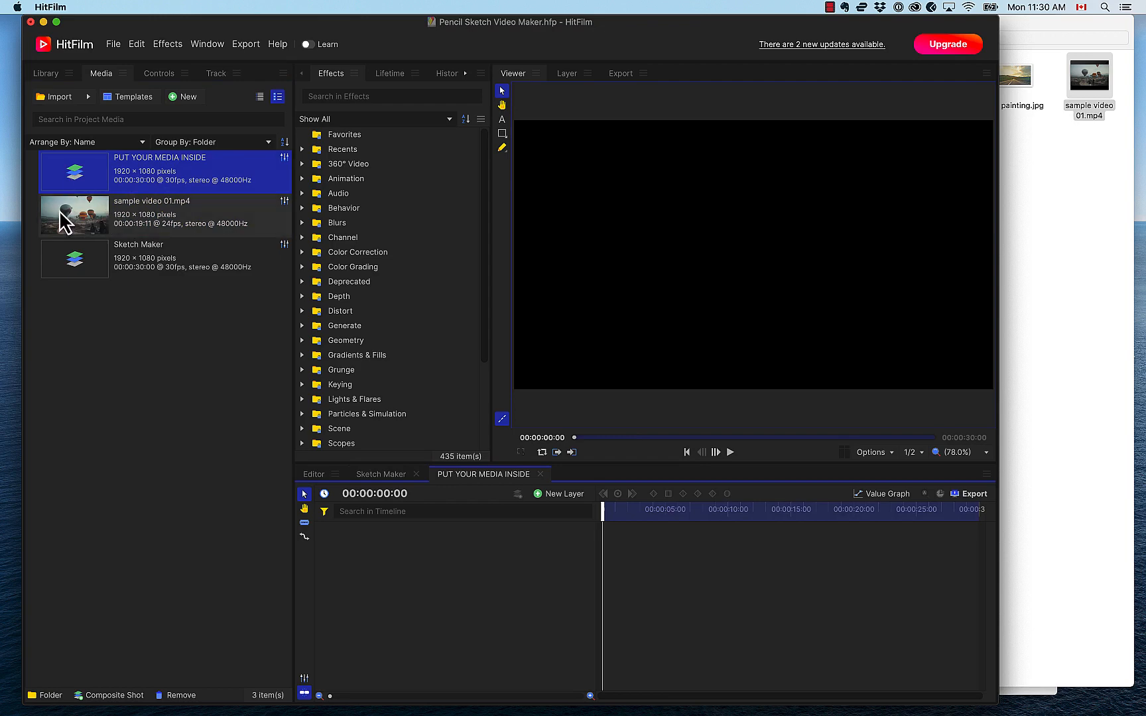
pyautogui.moveTo(69, 218); pyautogui.dragTo(428, 592)
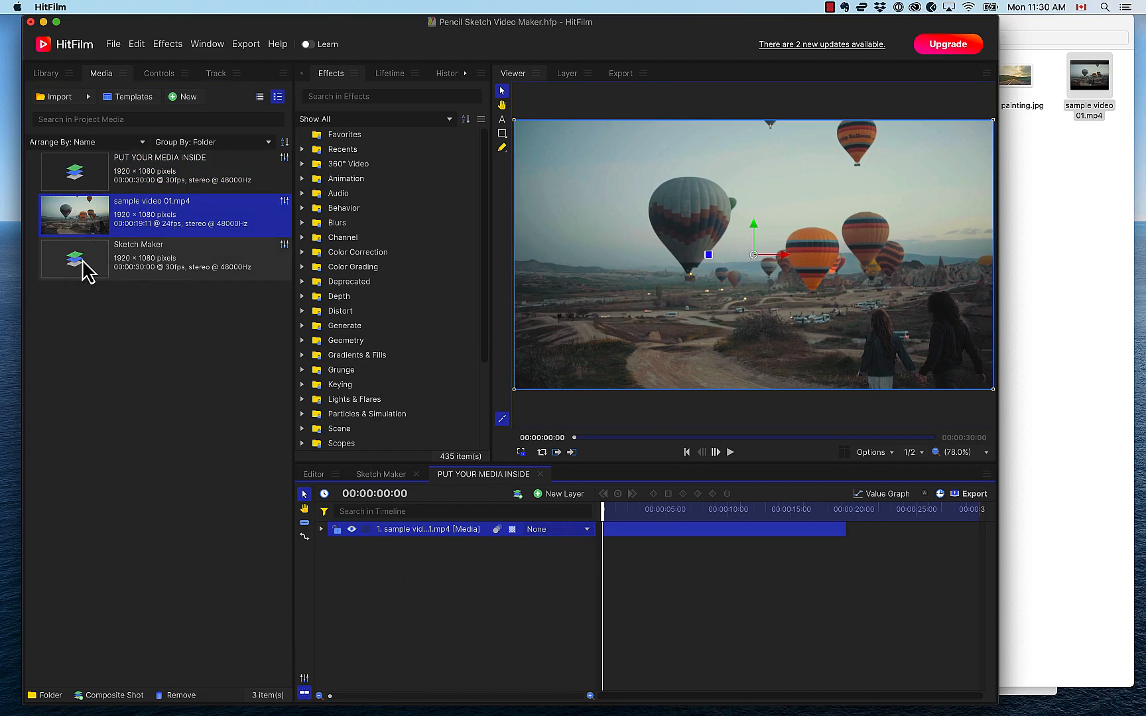
# Open the Sketch Maker composite shot and play back part of the pencil-sketch balloon footage.
pyautogui.doubleClick(128, 270)
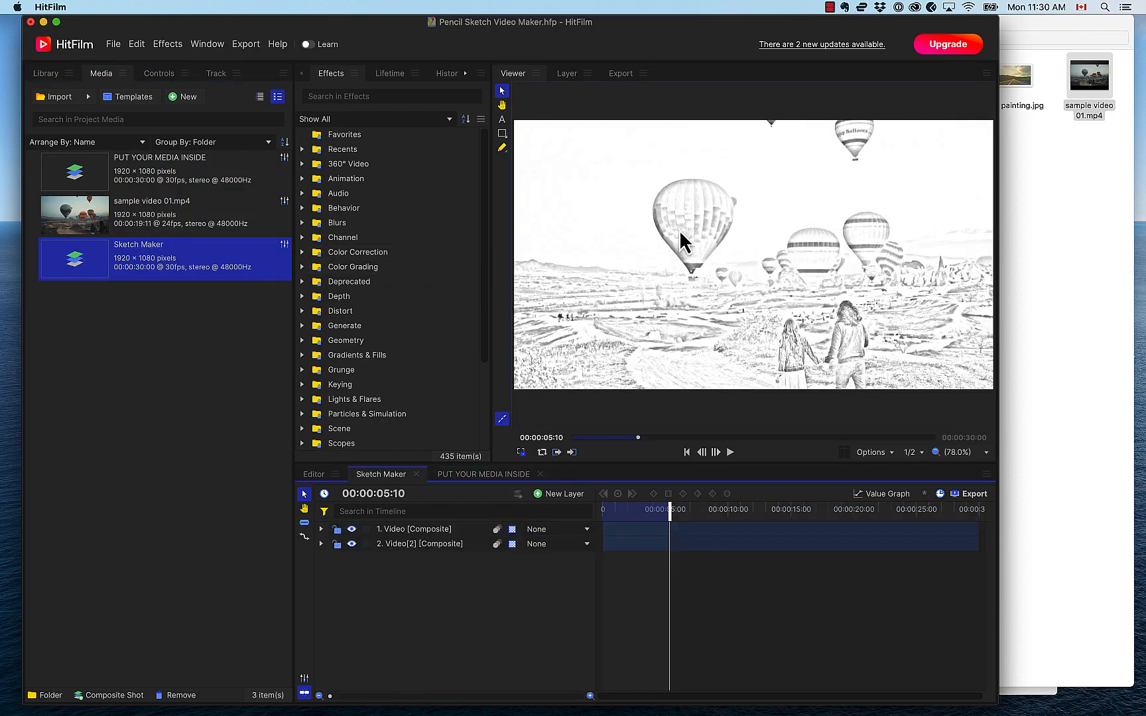
pyautogui.moveTo(632, 514)
pyautogui.mouseDown()
pyautogui.moveTo(592, 511)
pyautogui.moveTo(809, 510)
pyautogui.moveTo(625, 511)
pyautogui.mouseUp()
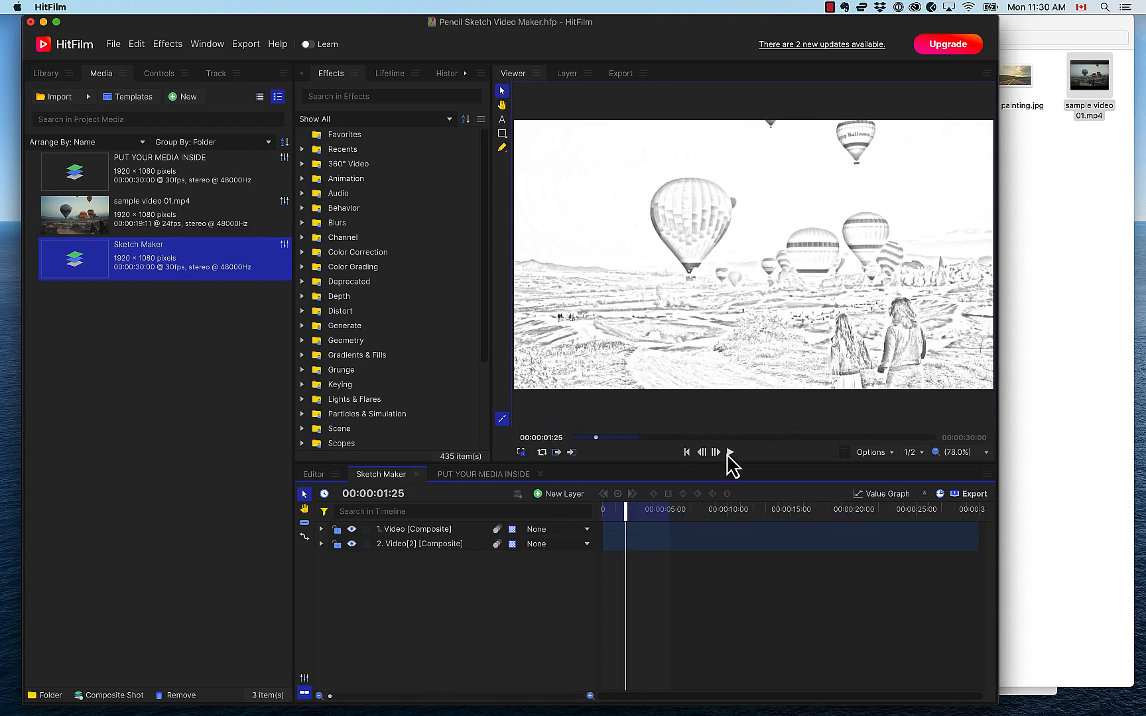
pyautogui.click(729, 452)
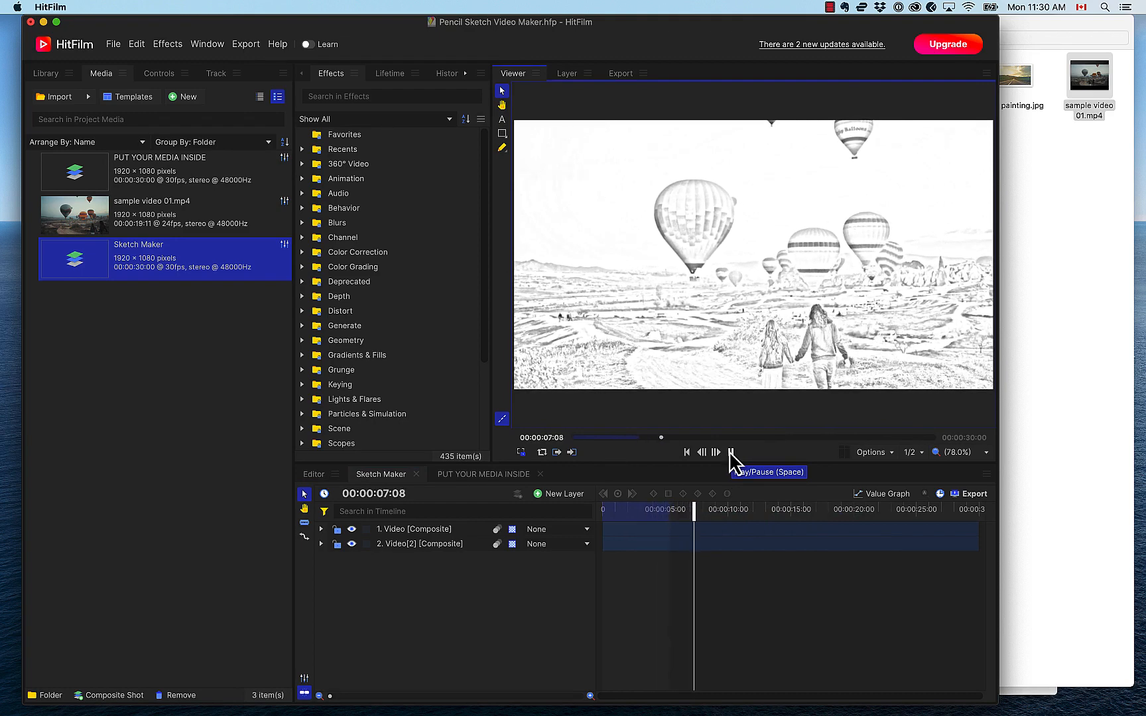
pyautogui.click(730, 453)
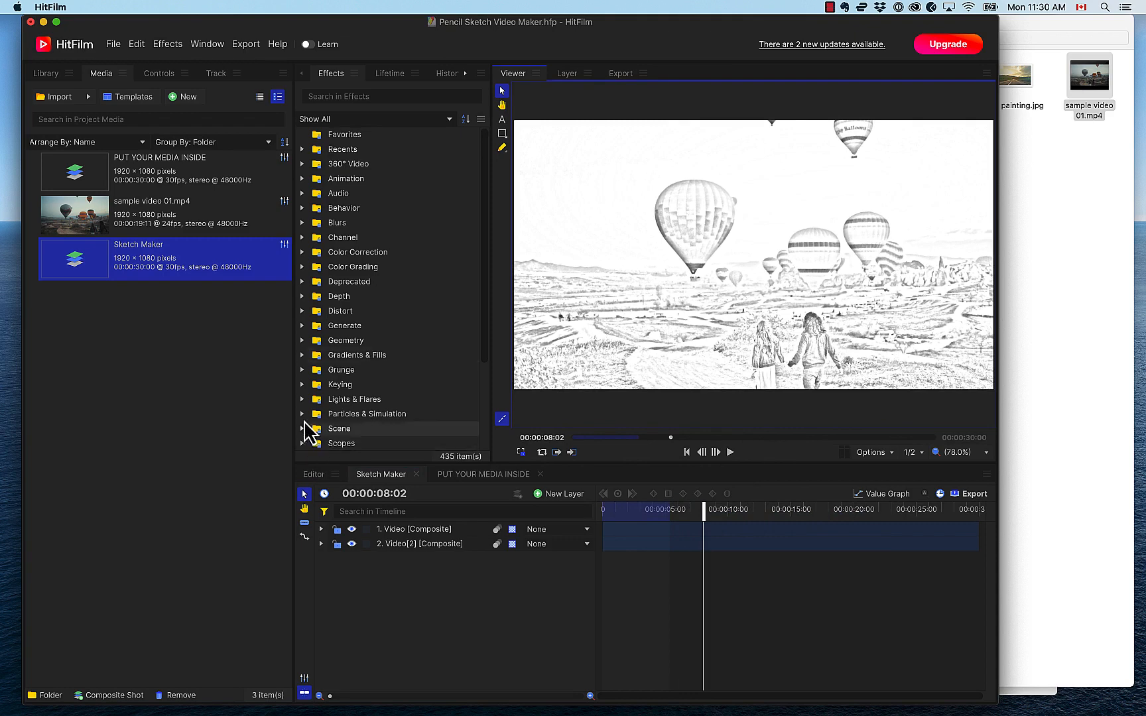
# Import sample video 02.mp4 and place it above sample video 01 in the PUT YOUR MEDIA INSIDE composite shot.
pyautogui.doubleClick(84, 174)
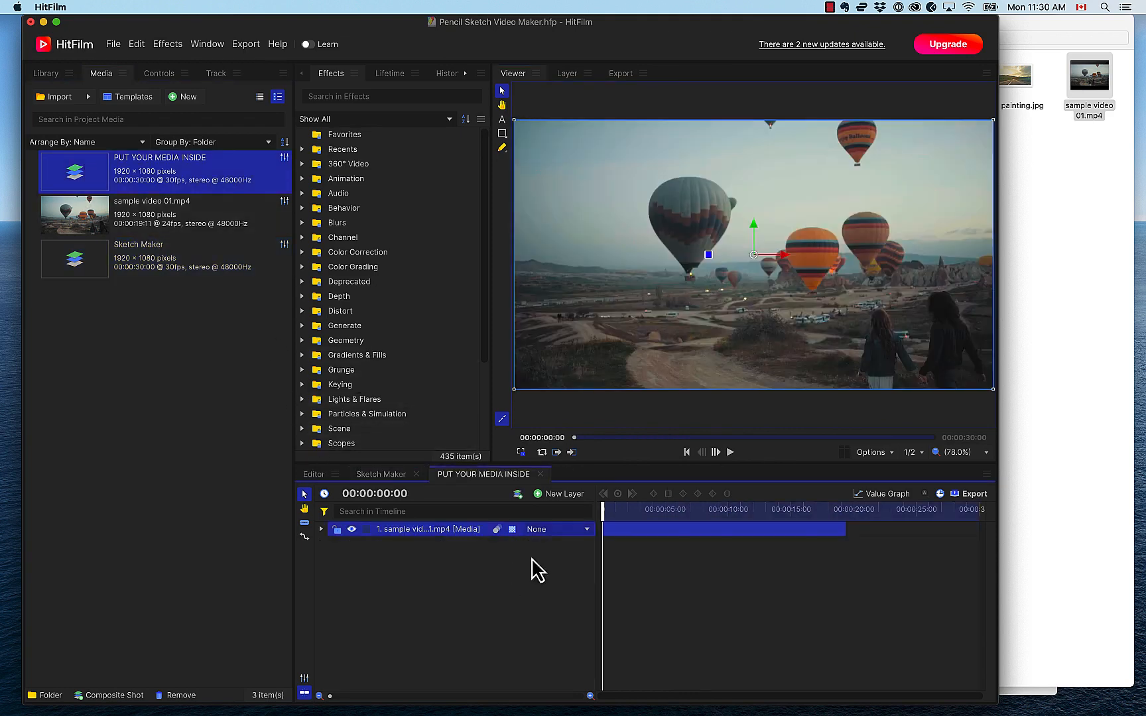
pyautogui.click(1078, 258)
pyautogui.moveTo(560, 159); pyautogui.dragTo(132, 383)
pyautogui.click(154, 272)
pyautogui.moveTo(154, 271); pyautogui.dragTo(419, 531)
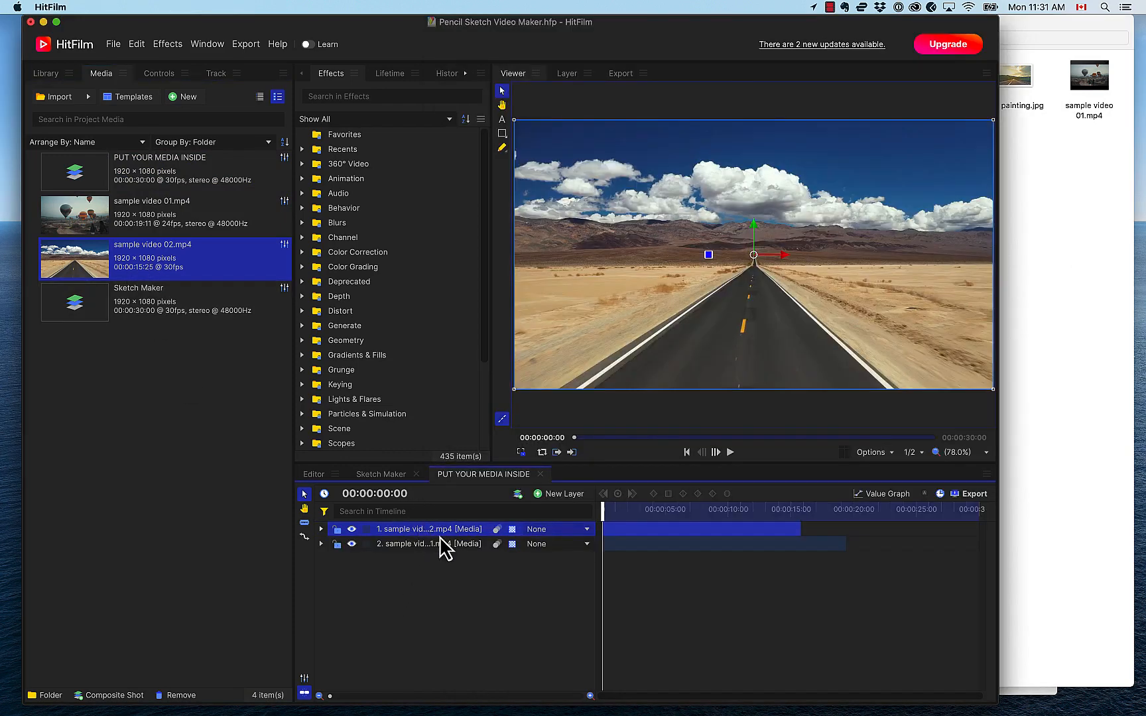
# Return to the Sketch Maker composite shot and scrub through the sketched road footage.
pyautogui.click(372, 476)
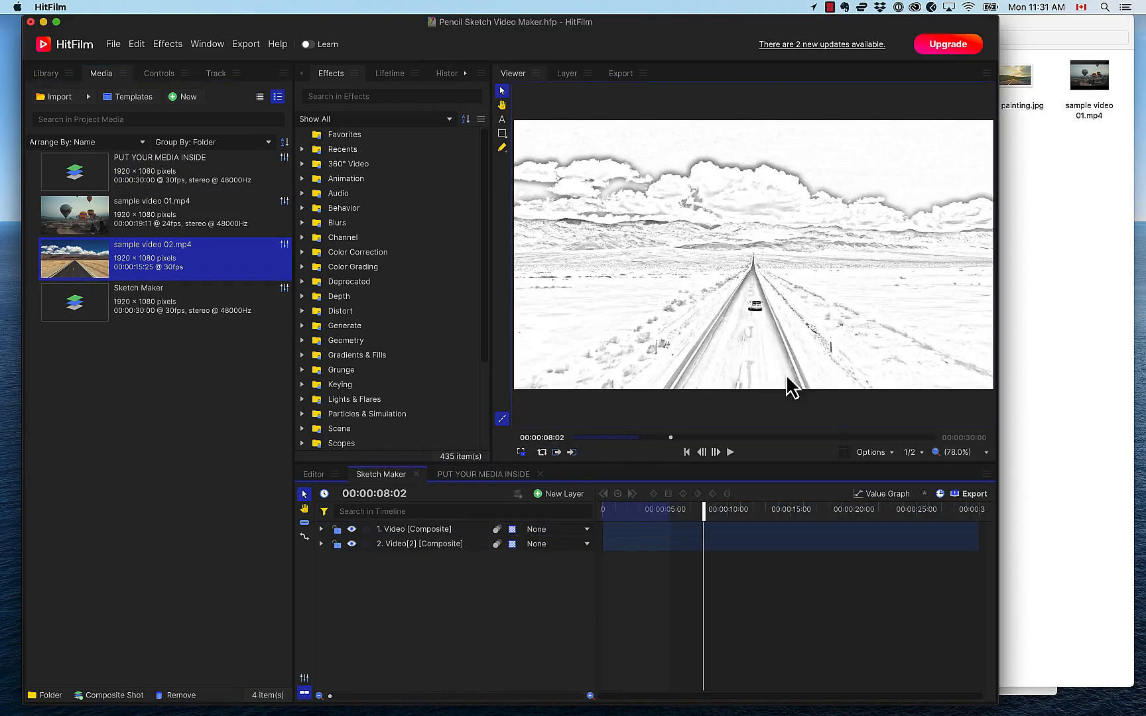
pyautogui.click(602, 510)
pyautogui.moveTo(604, 510); pyautogui.dragTo(699, 512)
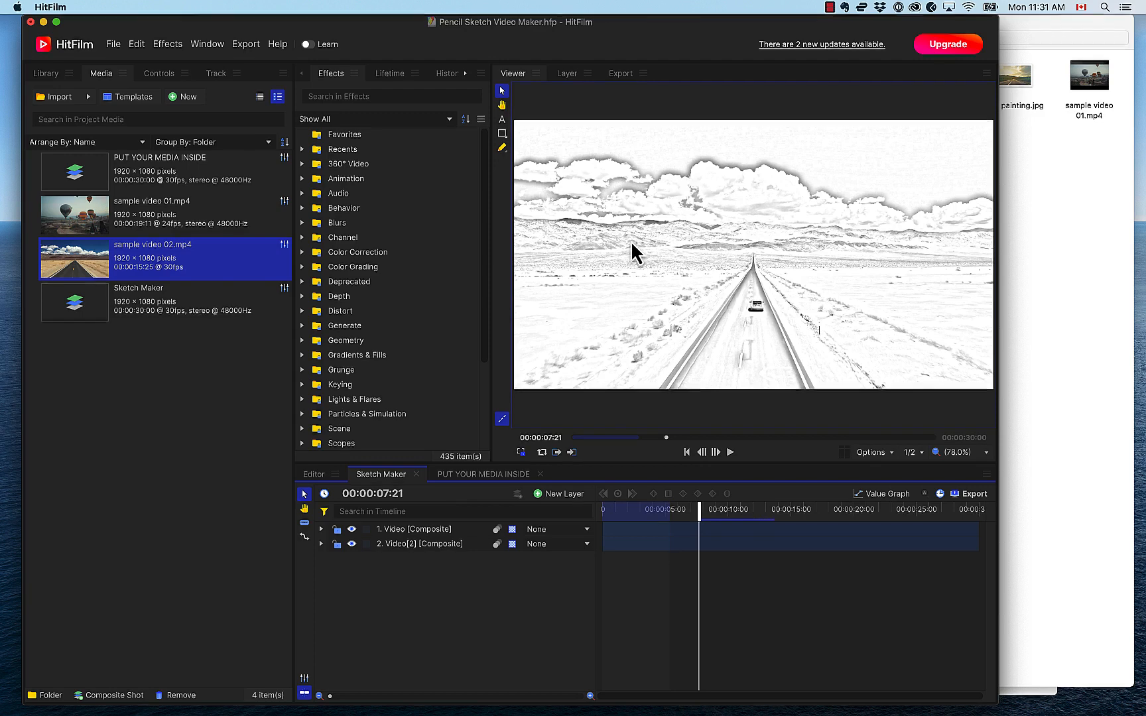
# Try a Blur radius of about 123 px on the first Video layer of Sketch Maker and undo it.
pyautogui.click(414, 529)
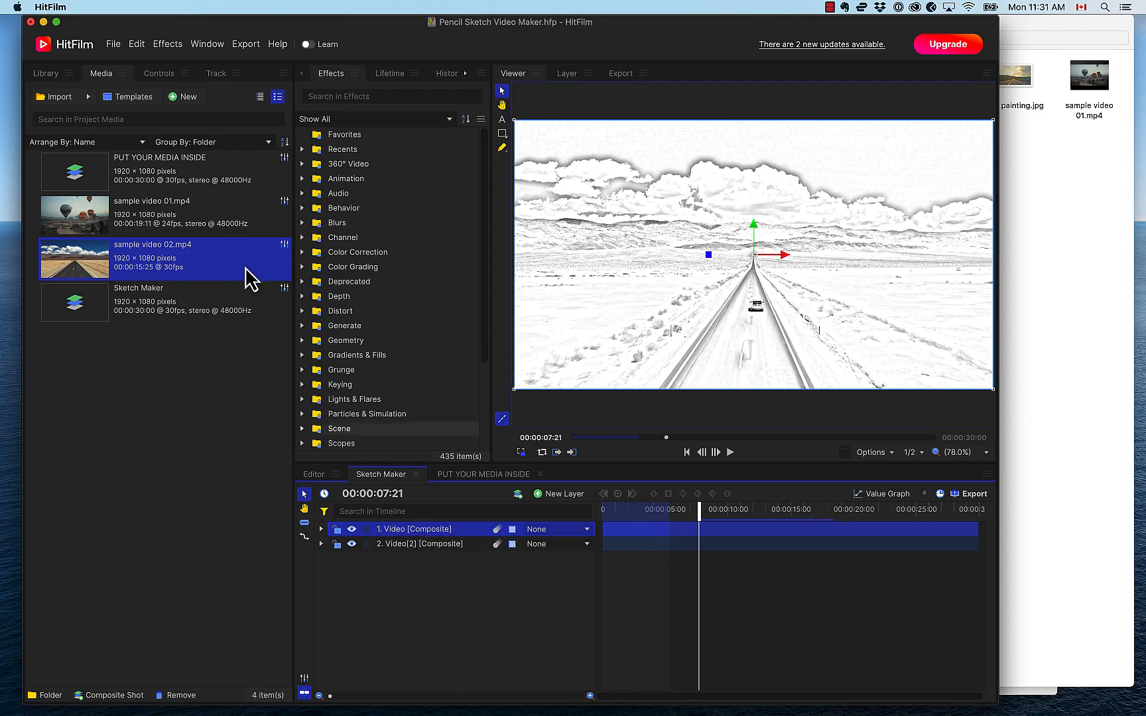
pyautogui.click(156, 74)
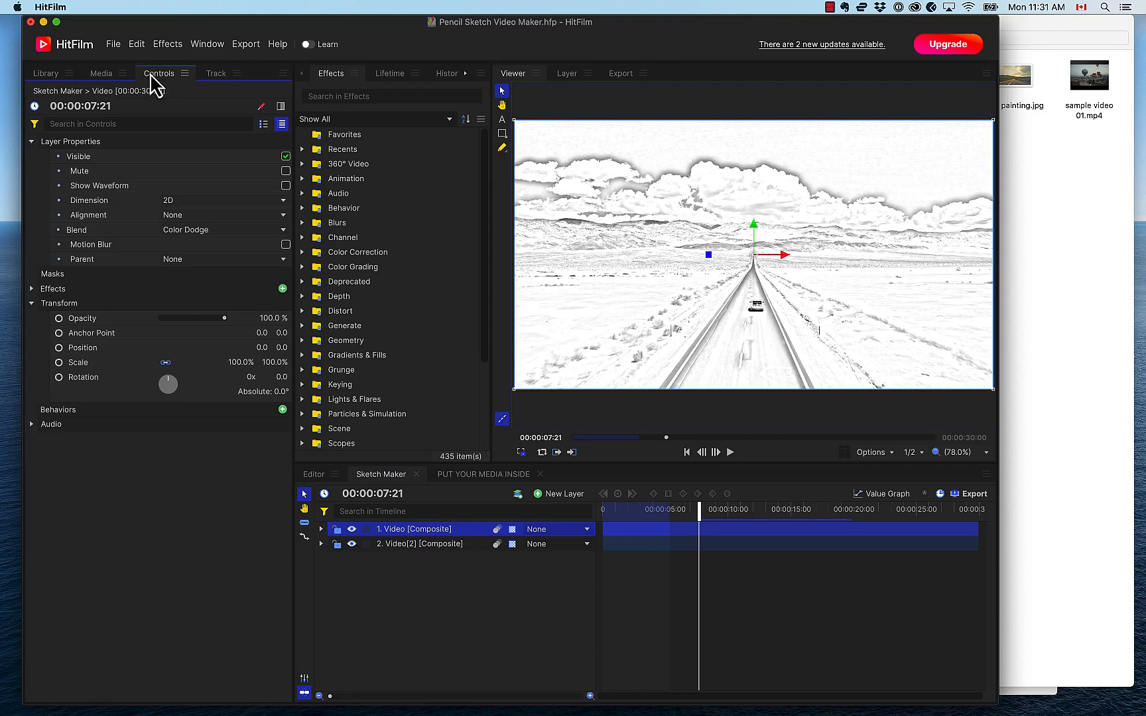
pyautogui.click(32, 289)
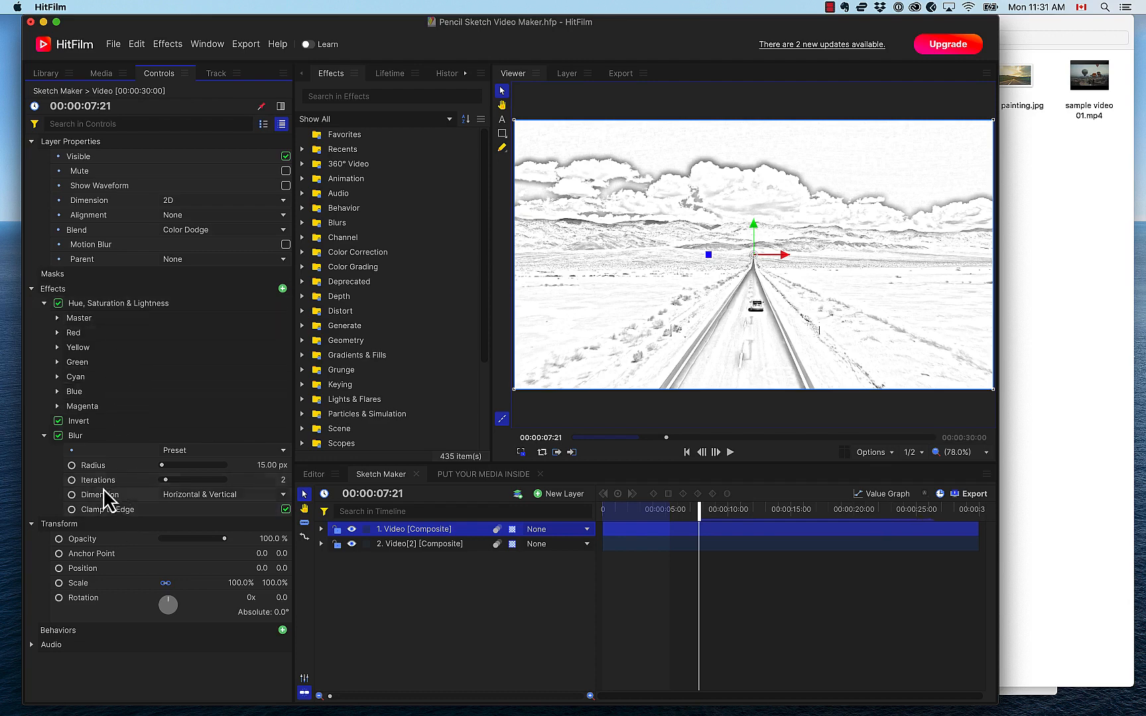
pyautogui.moveTo(163, 466); pyautogui.dragTo(168, 469)
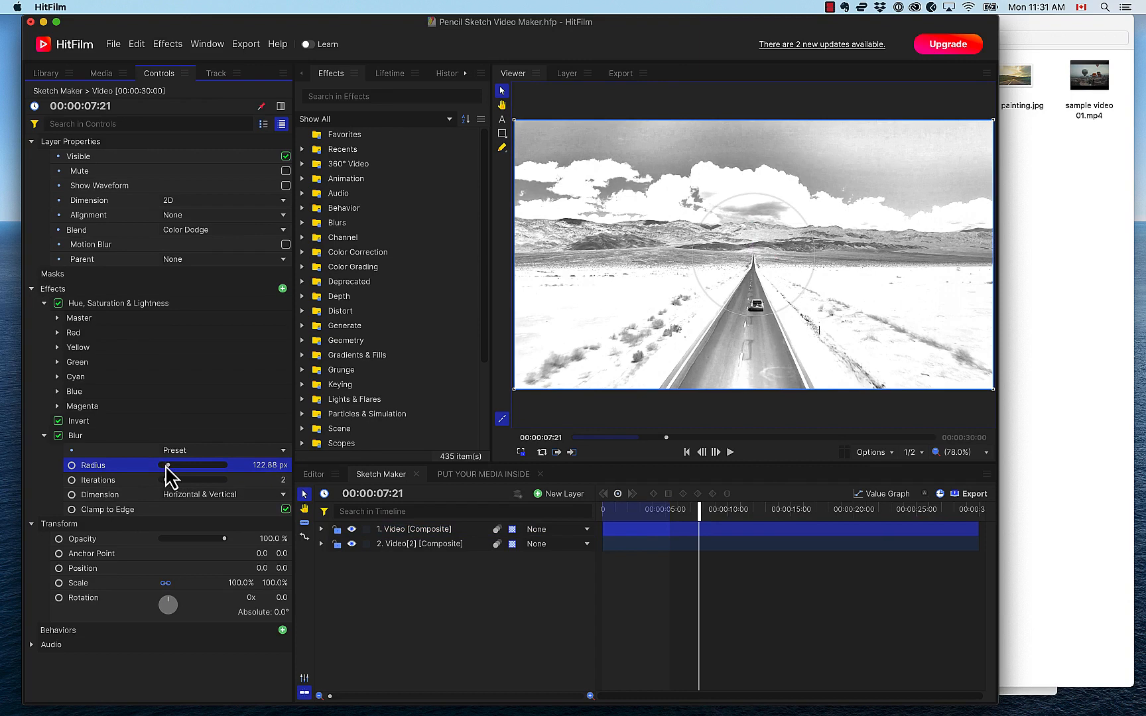
pyautogui.press('super+z')
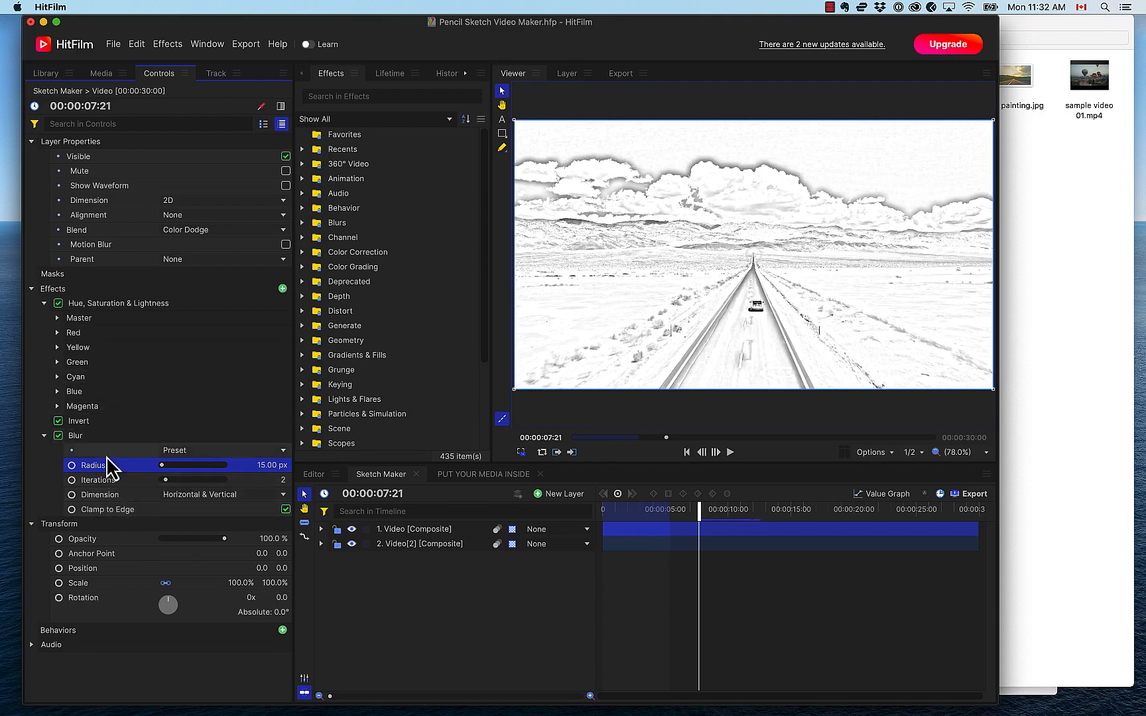
pyautogui.click(101, 74)
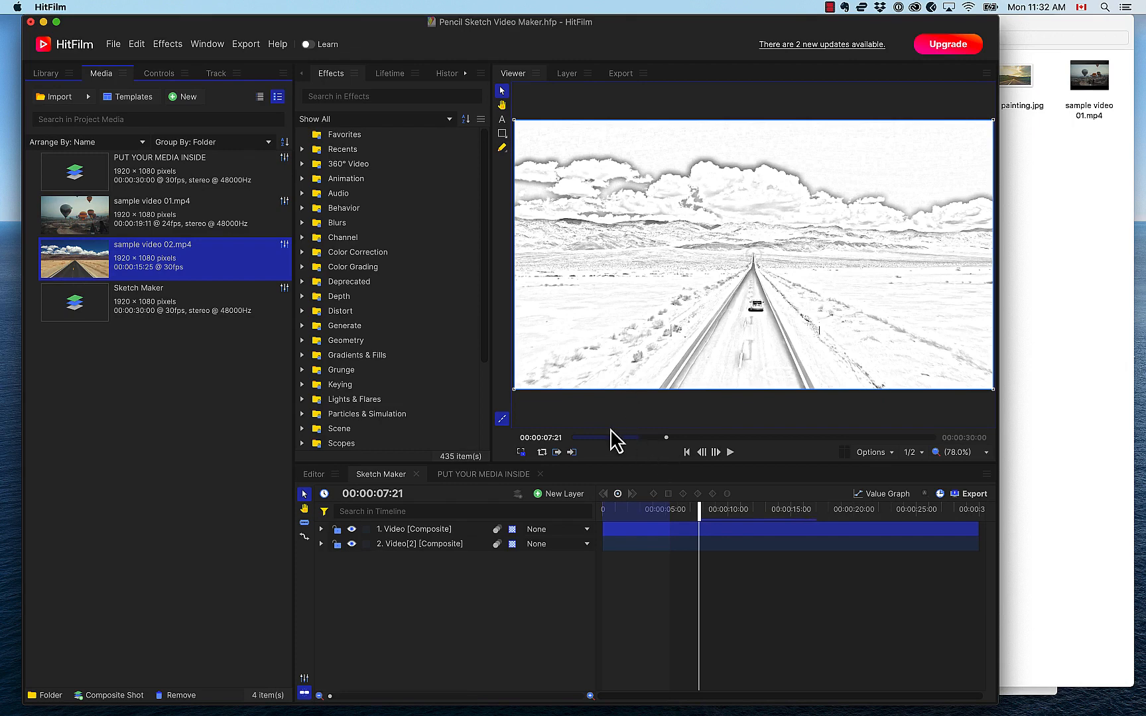
# Review the export options for the Sketch Maker timeline, including the Add to Queue choices.
pyautogui.click(973, 495)
pyautogui.moveTo(982, 538)
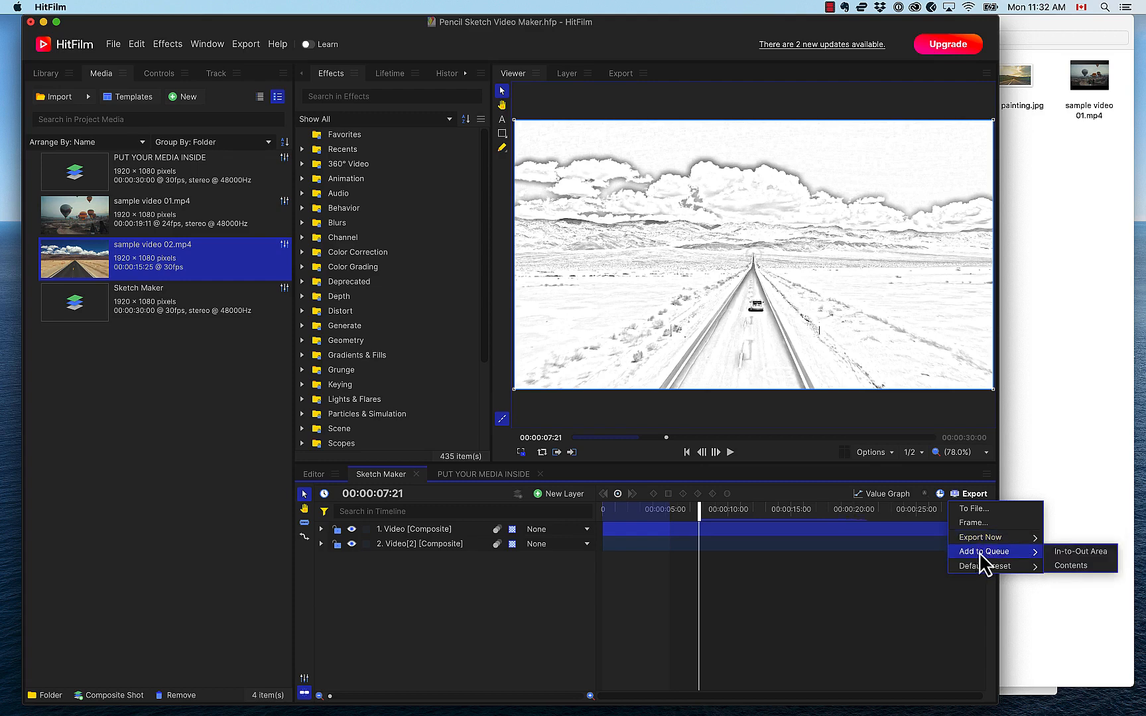
pyautogui.click(497, 613)
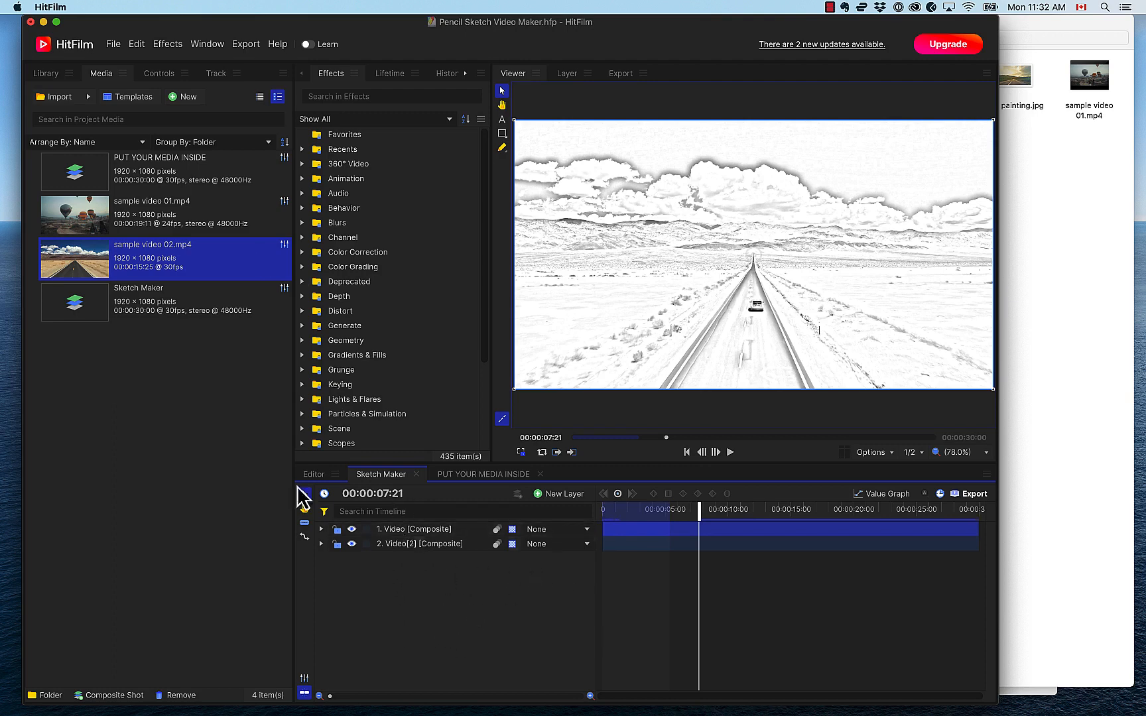
pyautogui.click(142, 306)
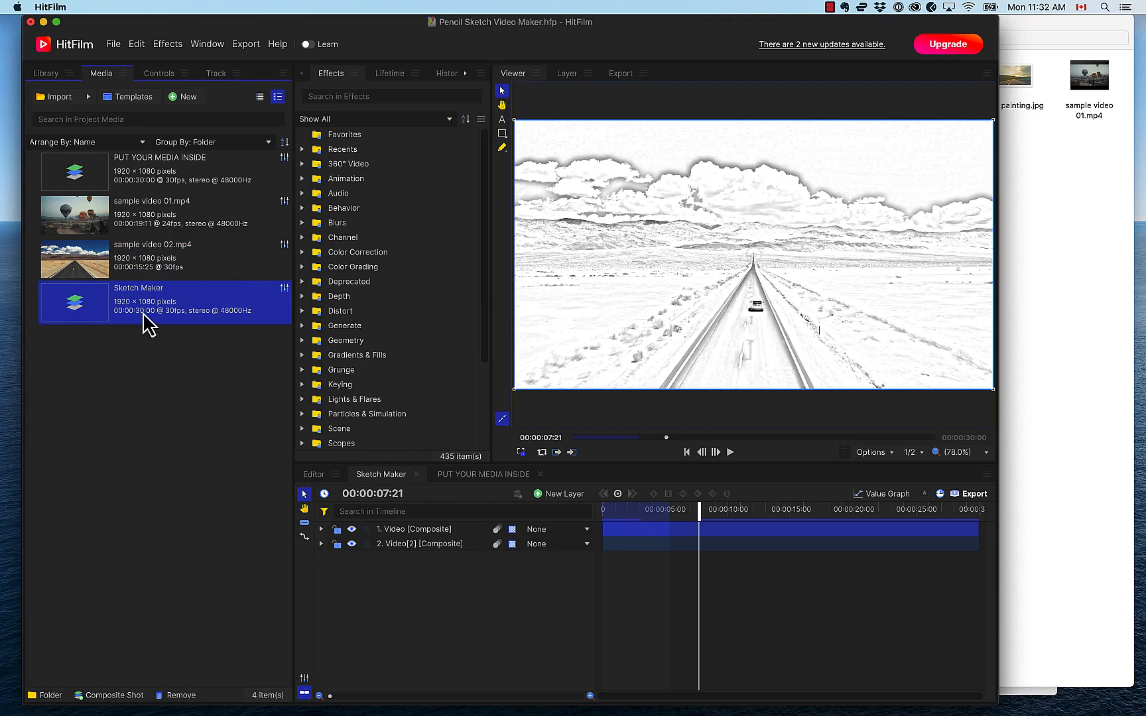
pyautogui.click(132, 265)
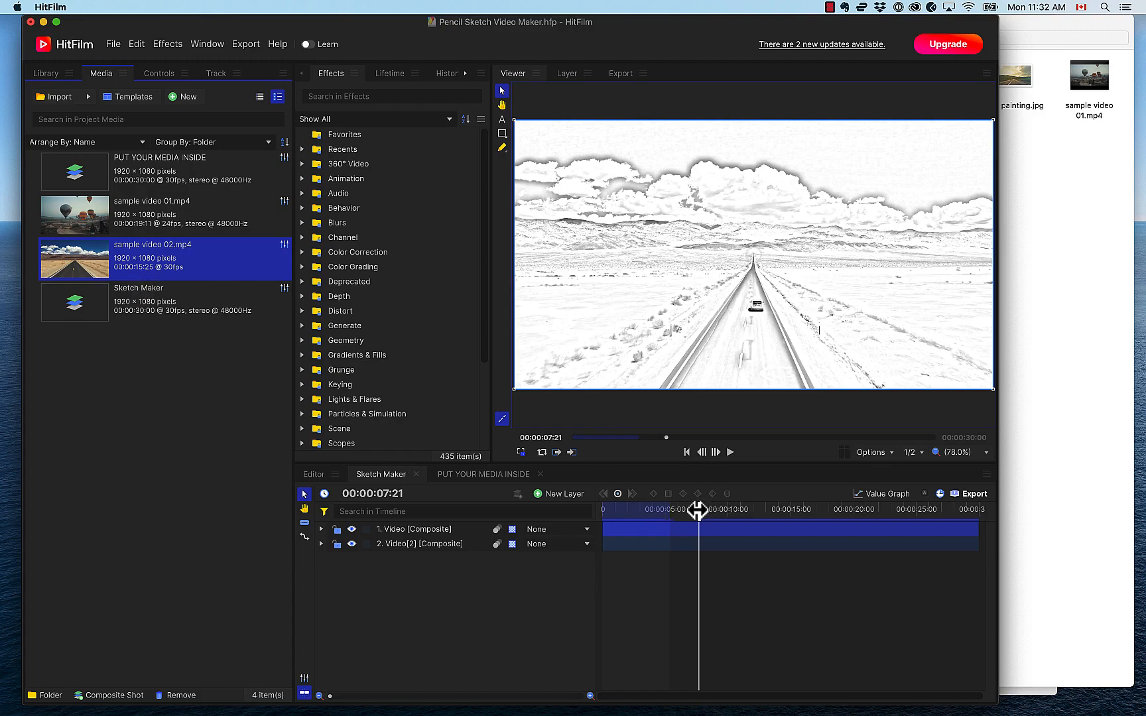
# Set the Sketch Maker out point at 00:00:15:21 and add the In-to-Out Area to the export queue.
pyautogui.moveTo(697, 509)
pyautogui.mouseDown()
pyautogui.moveTo(841, 509)
pyautogui.moveTo(796, 510)
pyautogui.mouseUp()
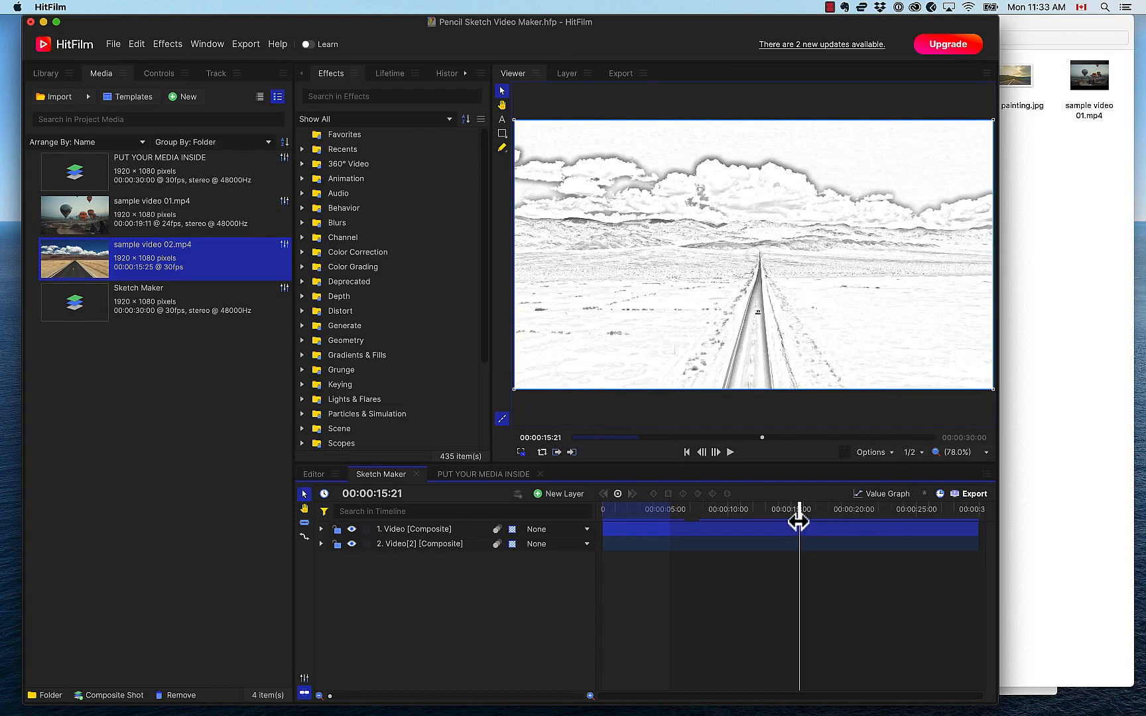
pyautogui.click(573, 453)
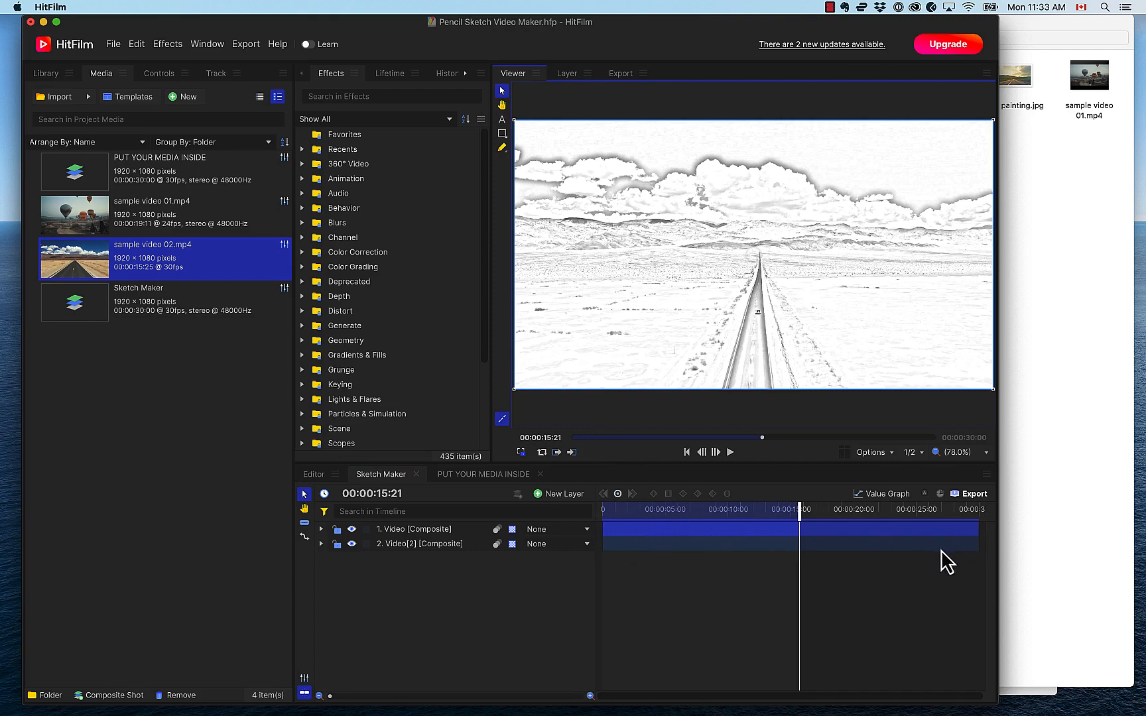
pyautogui.click(977, 495)
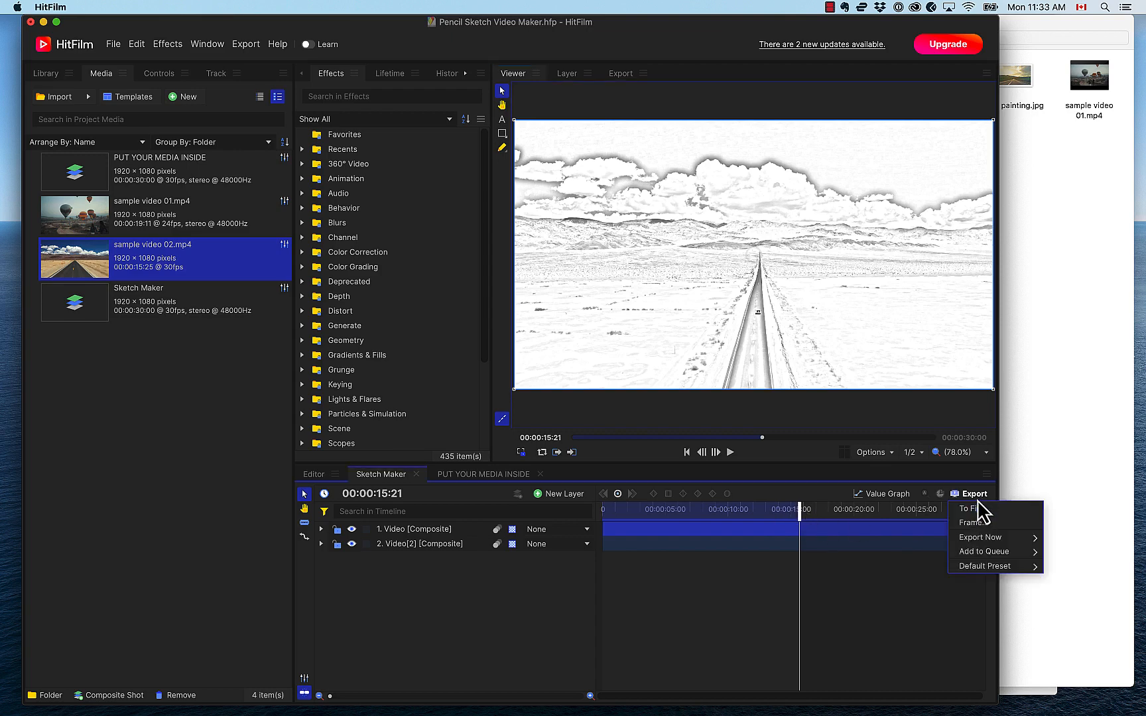
pyautogui.moveTo(985, 541)
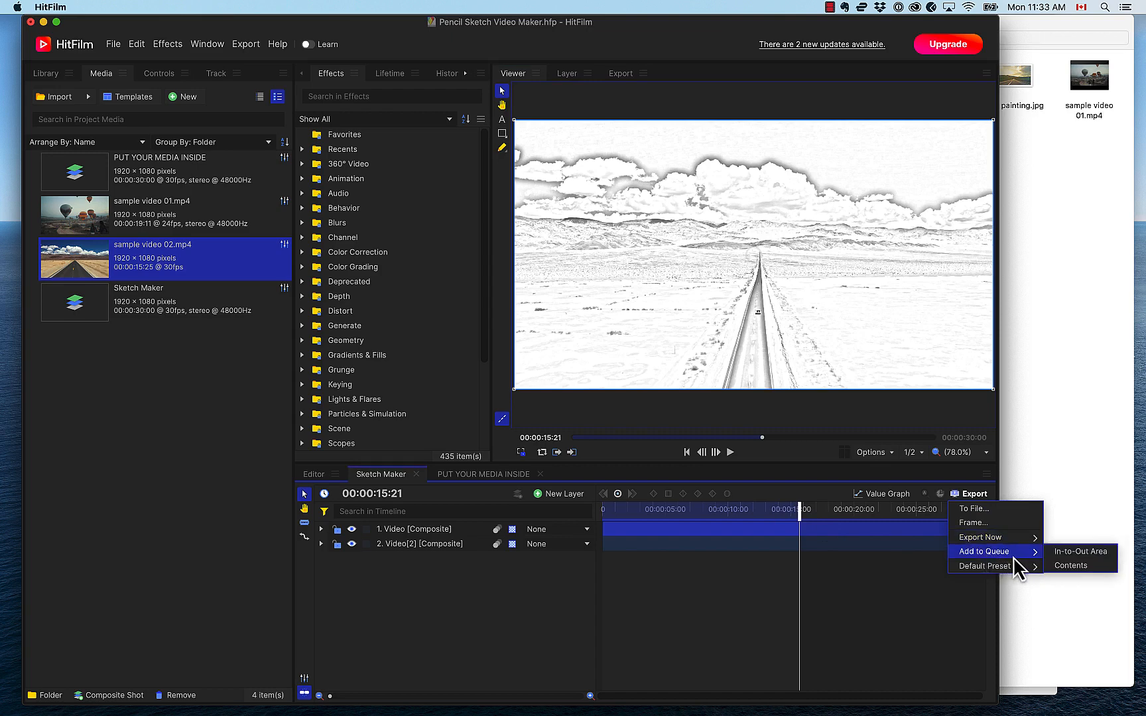
pyautogui.click(1075, 555)
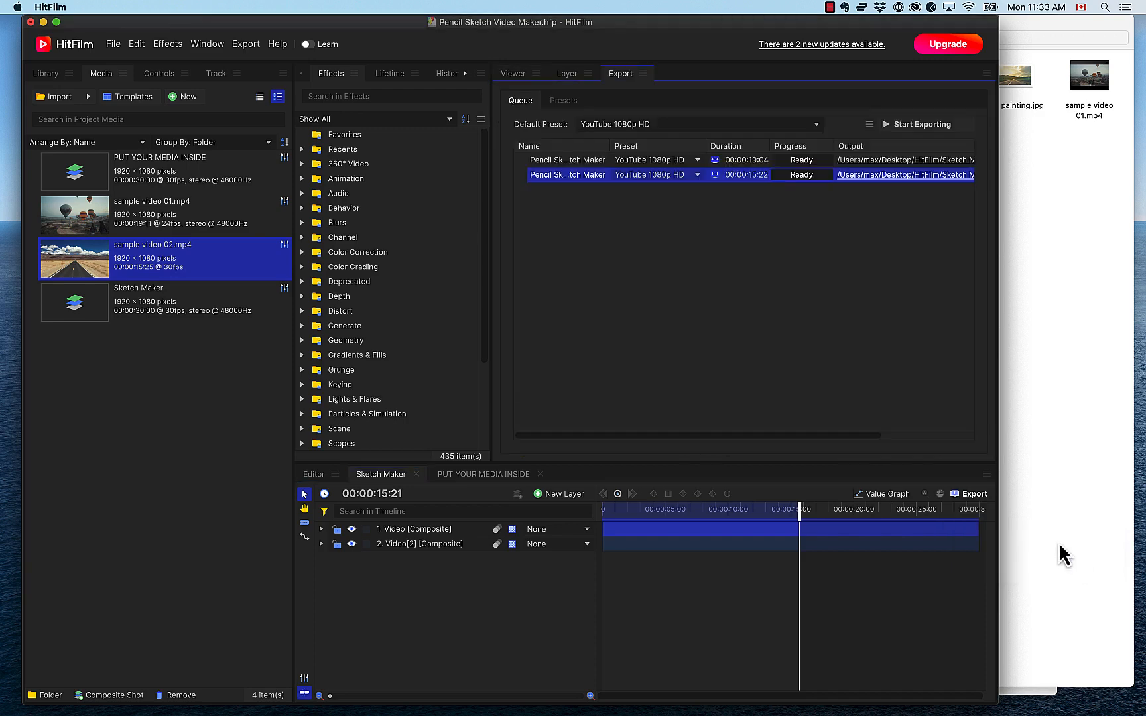
# Review the available presets and the output path for the second Sketch Maker task in the export queue.
pyautogui.moveTo(722, 436); pyautogui.dragTo(666, 435)
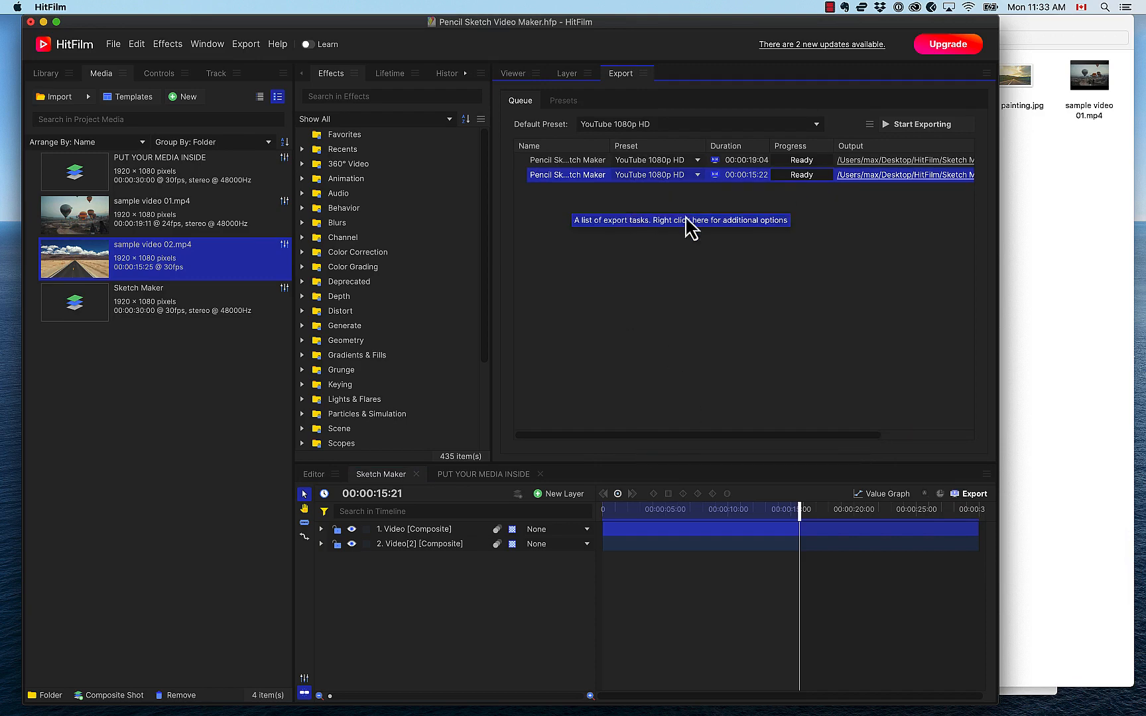
pyautogui.click(697, 175)
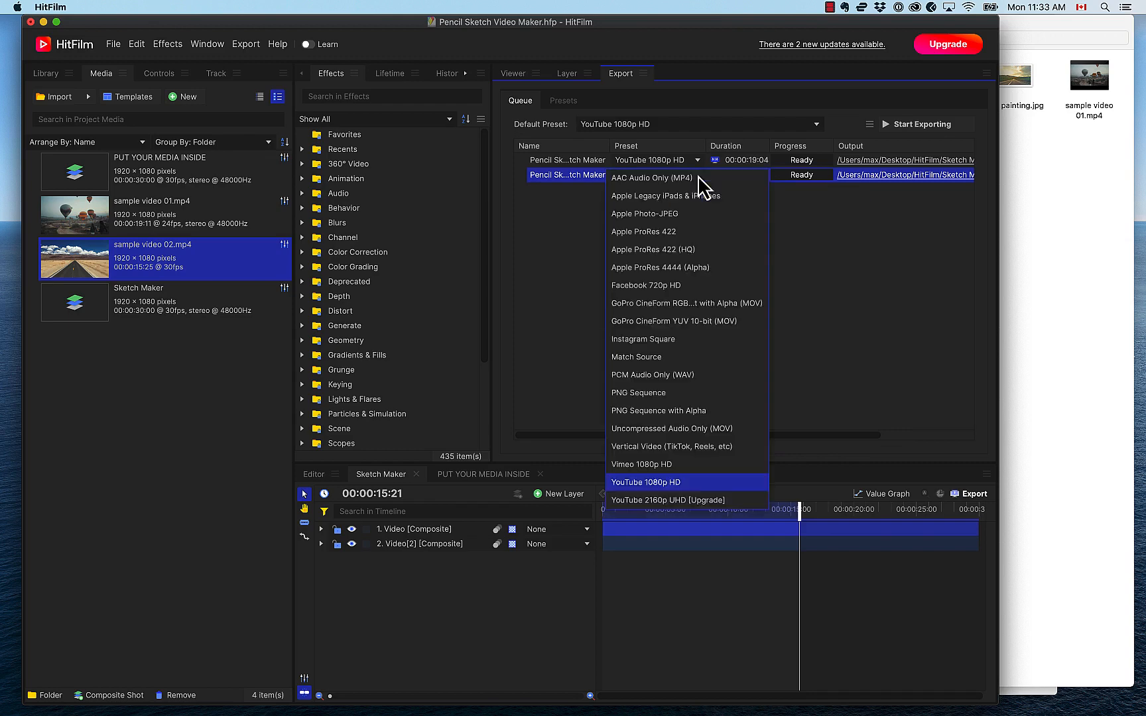
pyautogui.click(858, 264)
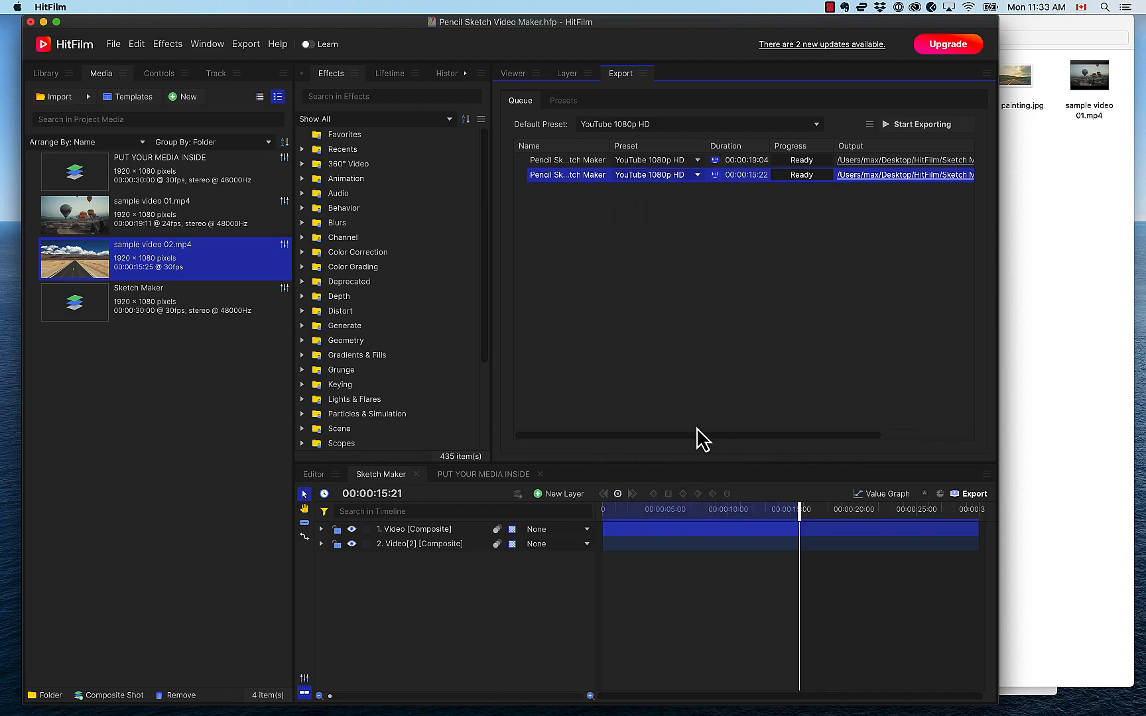
pyautogui.moveTo(660, 436); pyautogui.dragTo(812, 436)
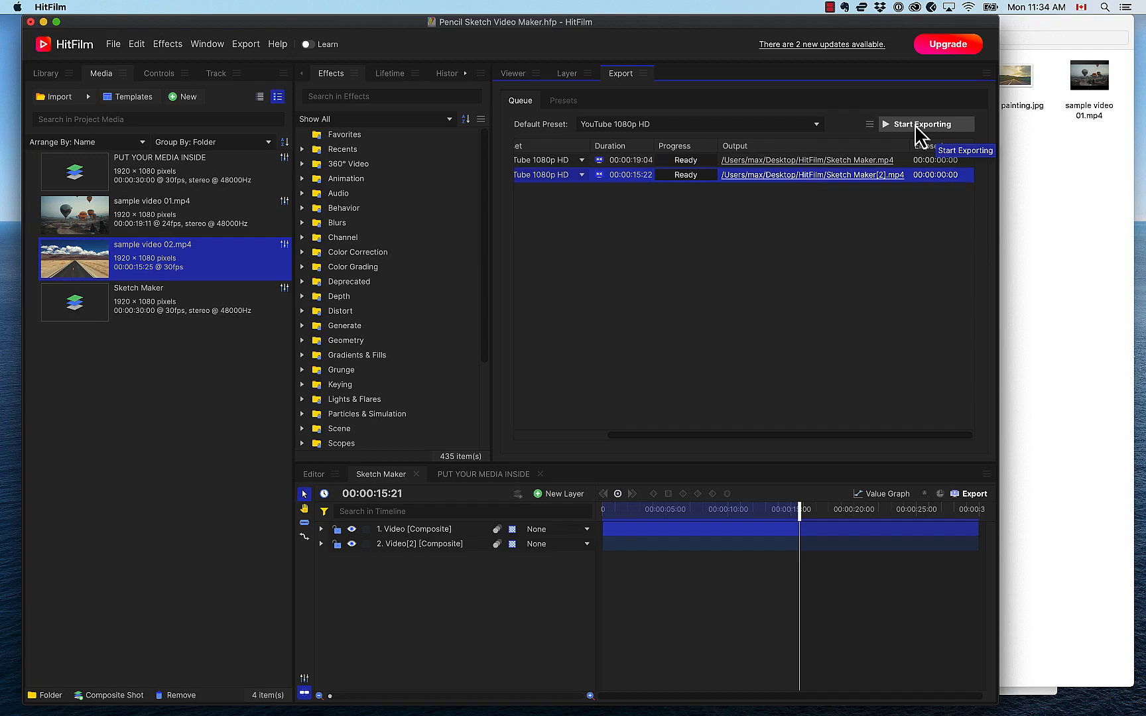
# Switch to Finder to view the template folders in Video Sketch Makers and return to HitFilm.
pyautogui.moveTo(755, 43); pyautogui.dragTo(768, 66)
pyautogui.click(374, 22)
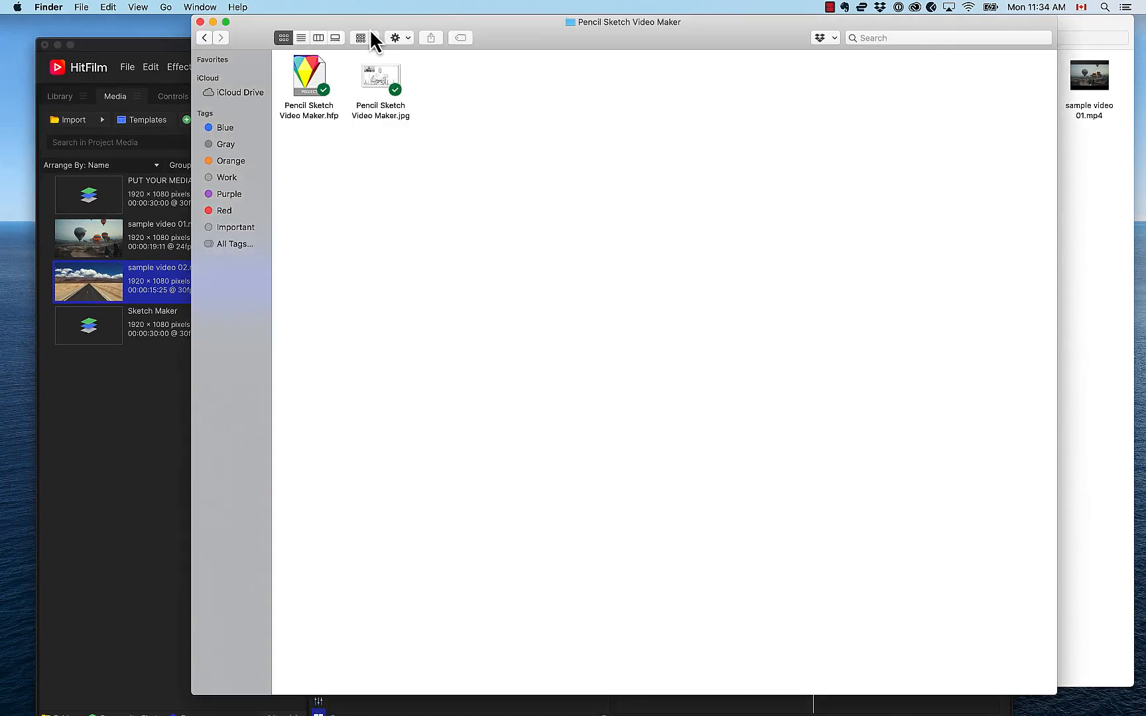
pyautogui.click(205, 38)
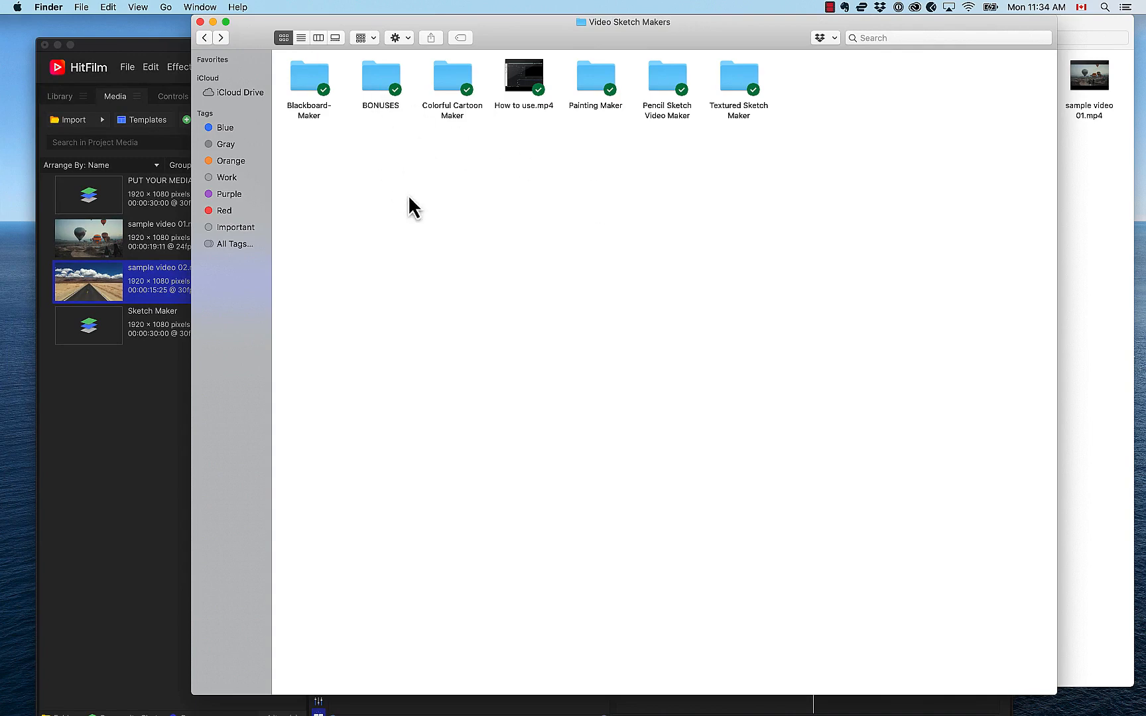
pyautogui.moveTo(161, 44); pyautogui.dragTo(164, 19)
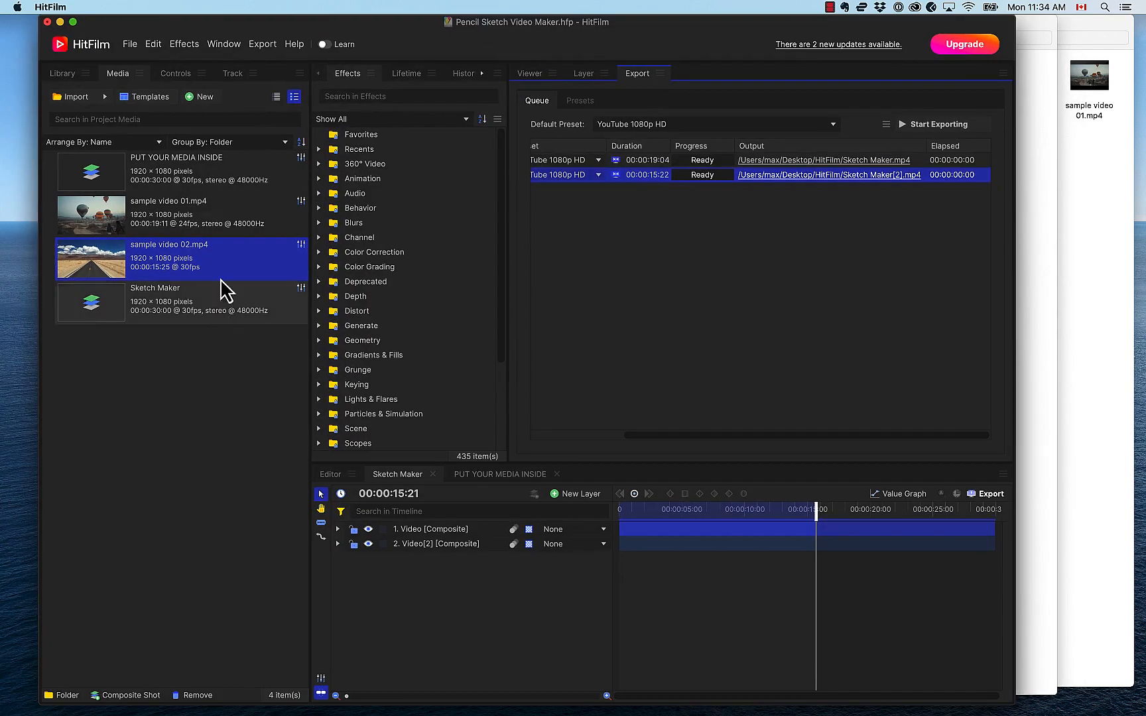